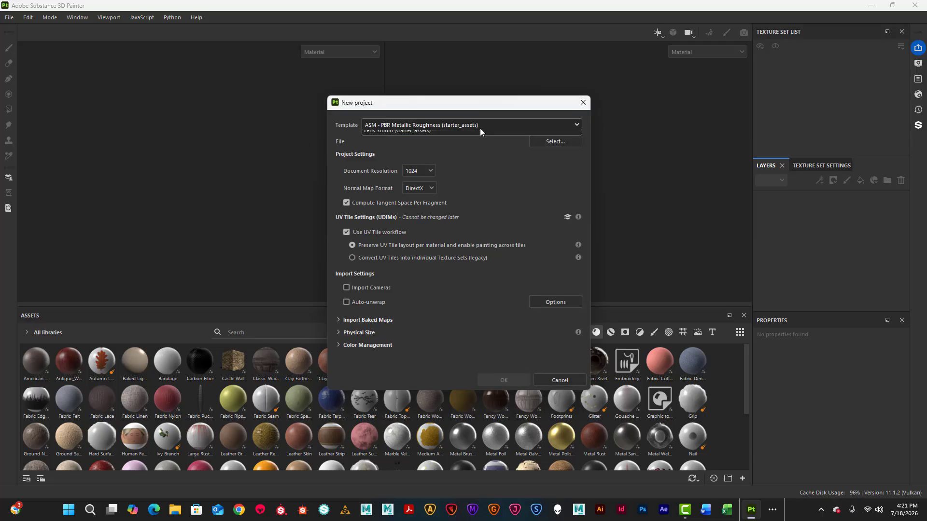
- Choose the ASM - PBR Metallic Roughness (starter_assets) template and select Cube_Test from the scenes folder as the new project's mesh
click(480, 129)
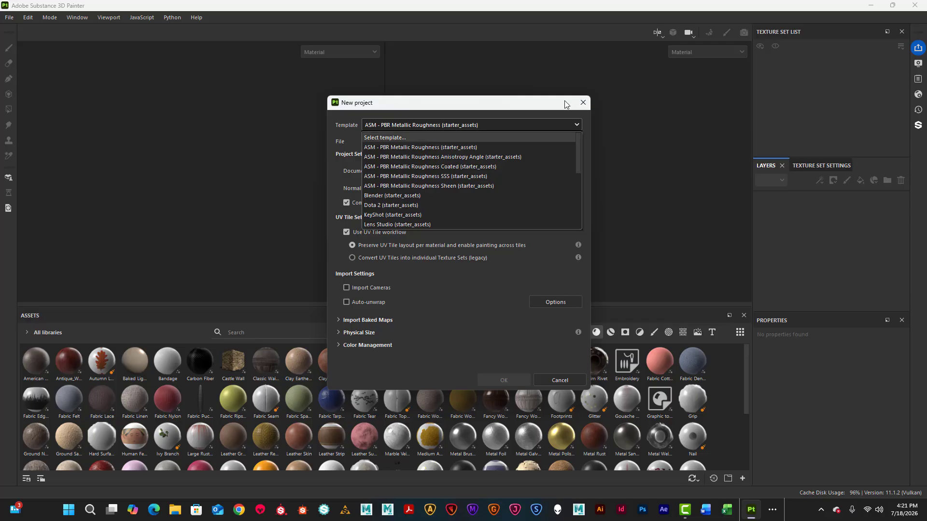
scroll(453, 217, down, 1)
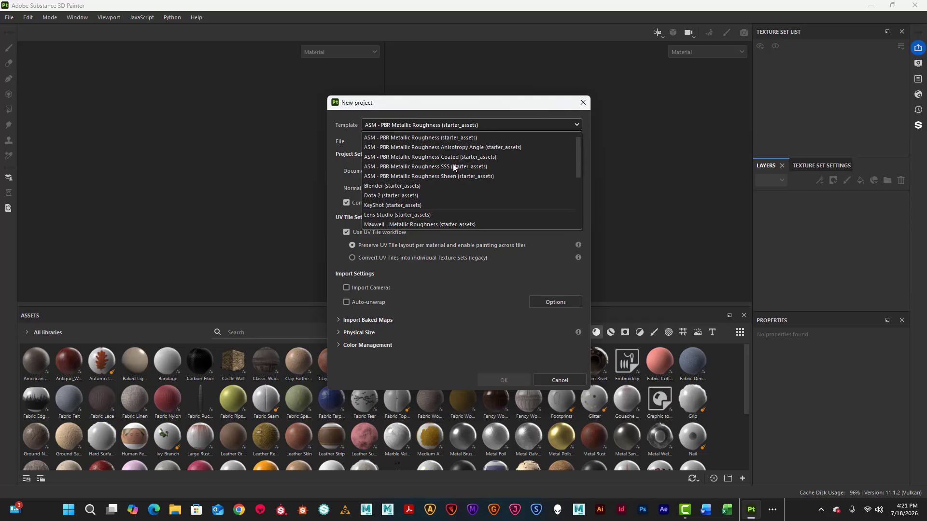
scroll(494, 136, up, 1)
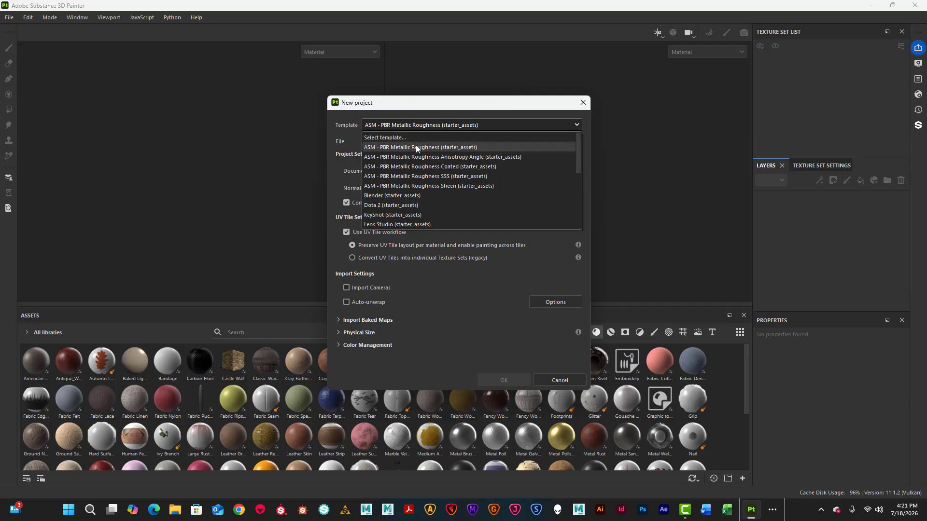
click(492, 148)
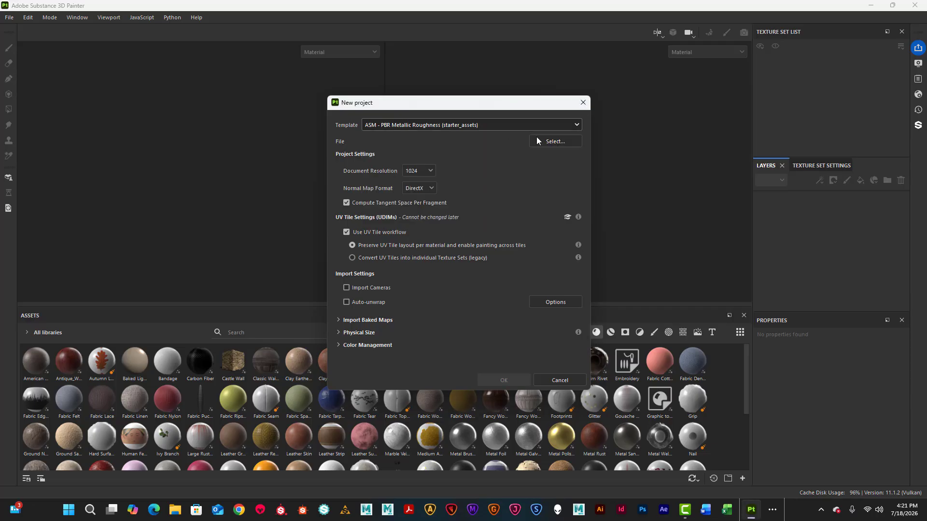
click(559, 141)
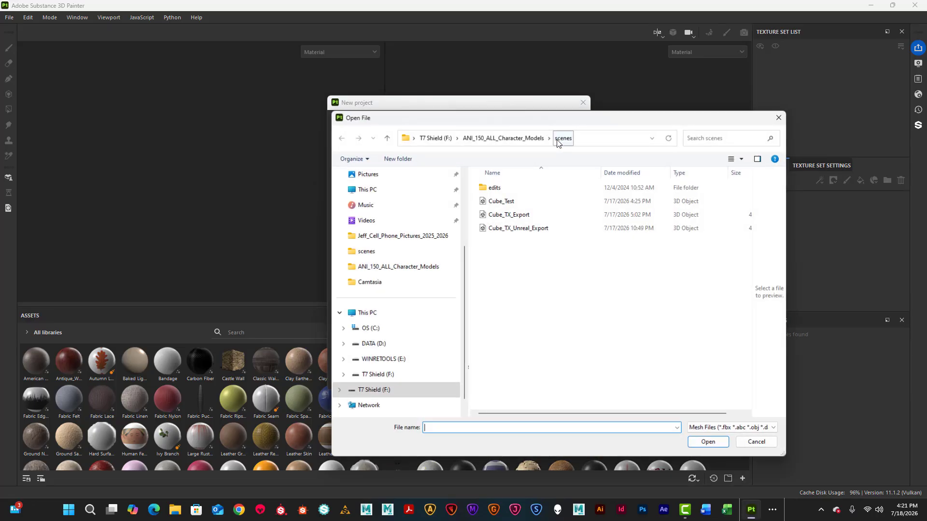
click(500, 202)
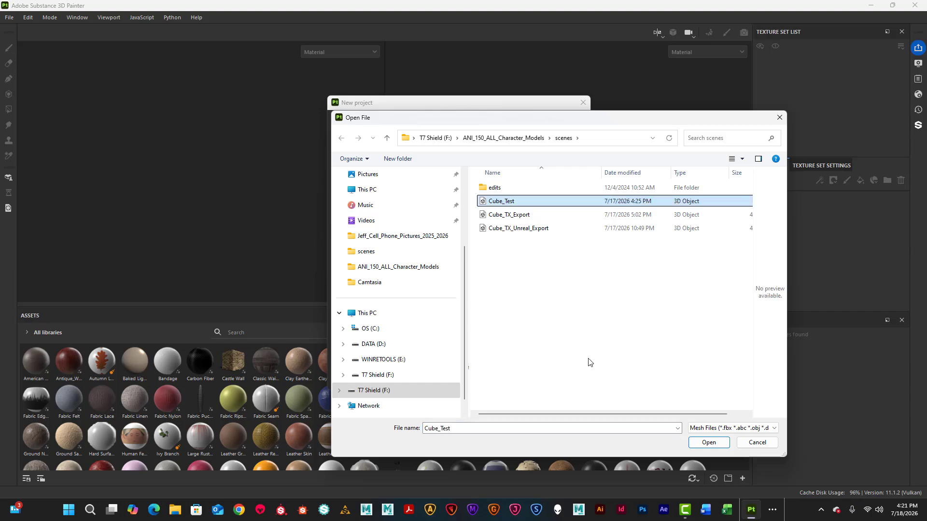
click(709, 443)
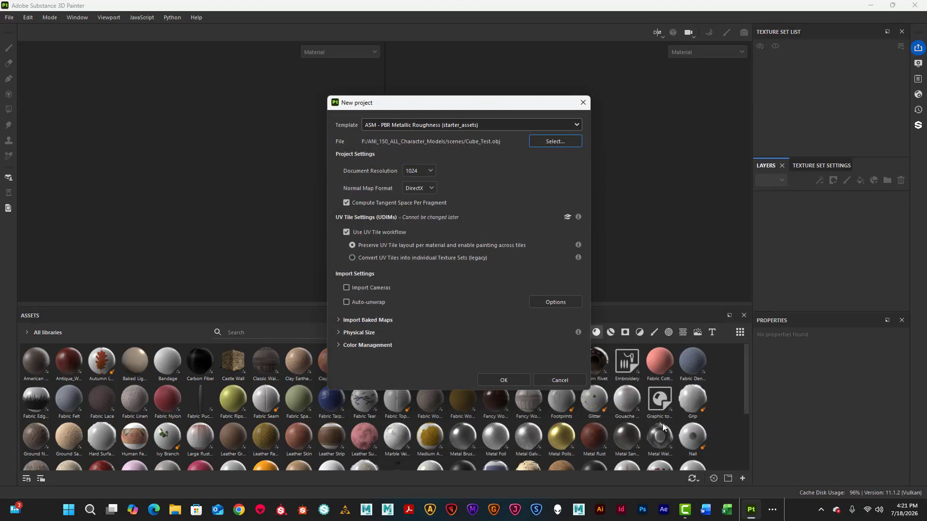
- Set the document resolution to 2048 and create the project
click(430, 171)
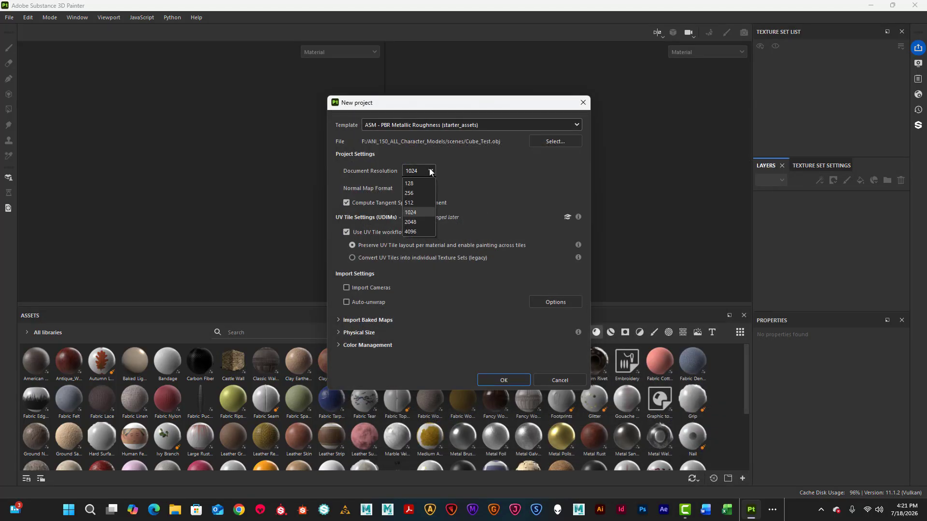
click(416, 221)
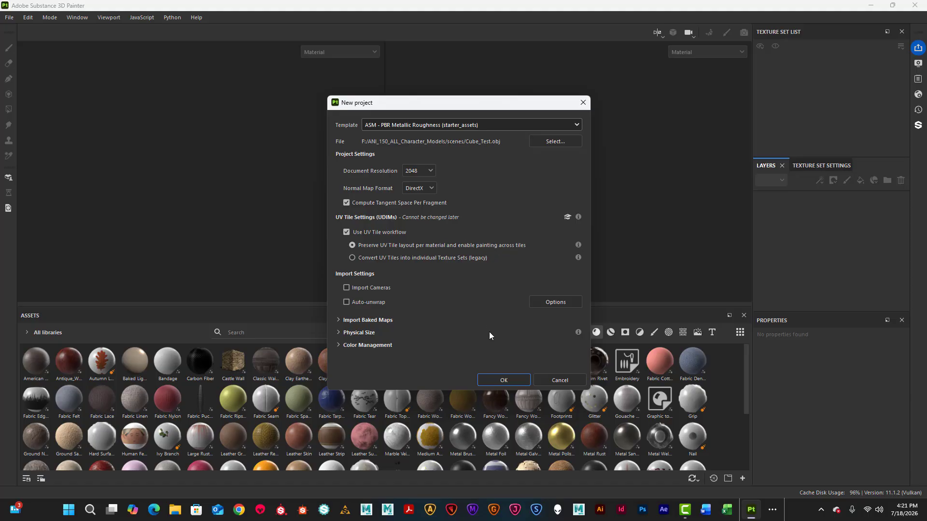
click(503, 380)
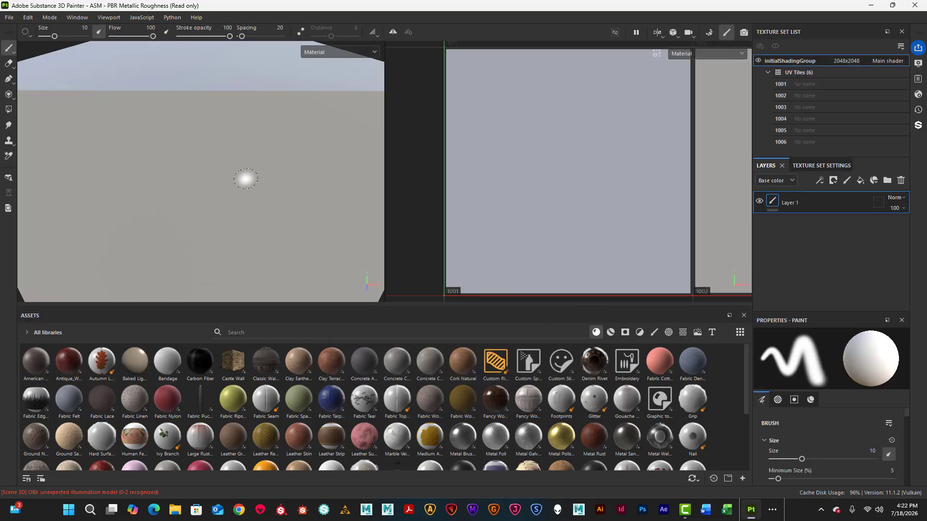
- Add the Stylized Natural Ground material as a layer above Layer 1
scroll(242, 170, down, 5)
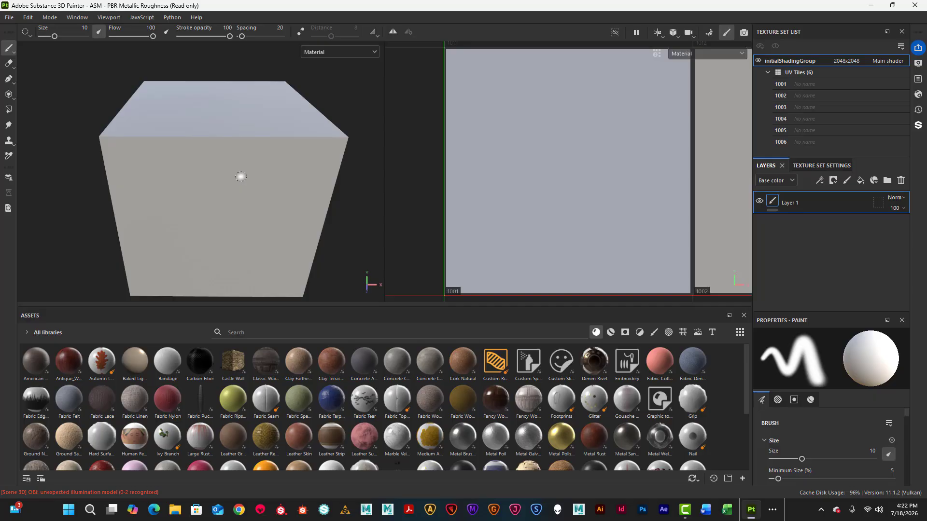
mouse_move(241, 174)
alt+mouse_down()
mouse_move(252, 180)
mouse_move(254, 151)
mouse_move(223, 168)
mouse_move(259, 151)
mouse_move(235, 154)
alt+mouse_up()
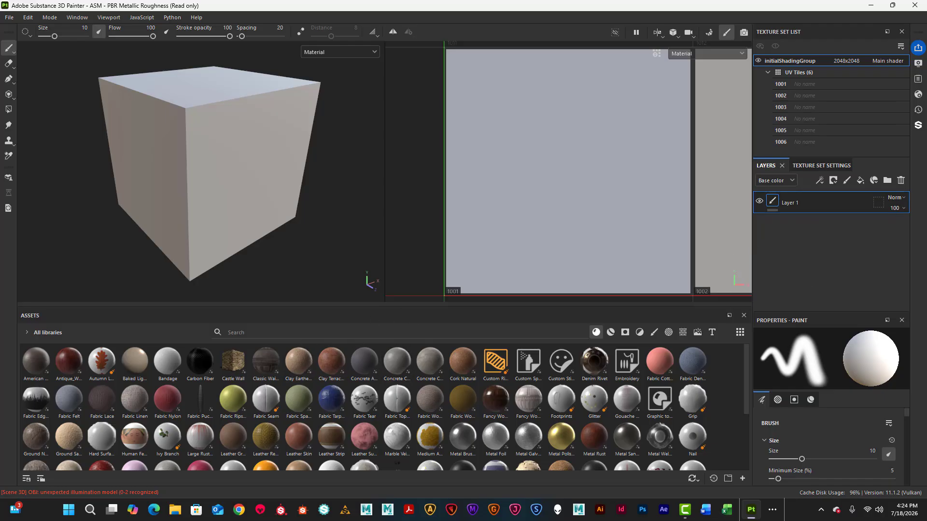
scroll(419, 422, down, 3)
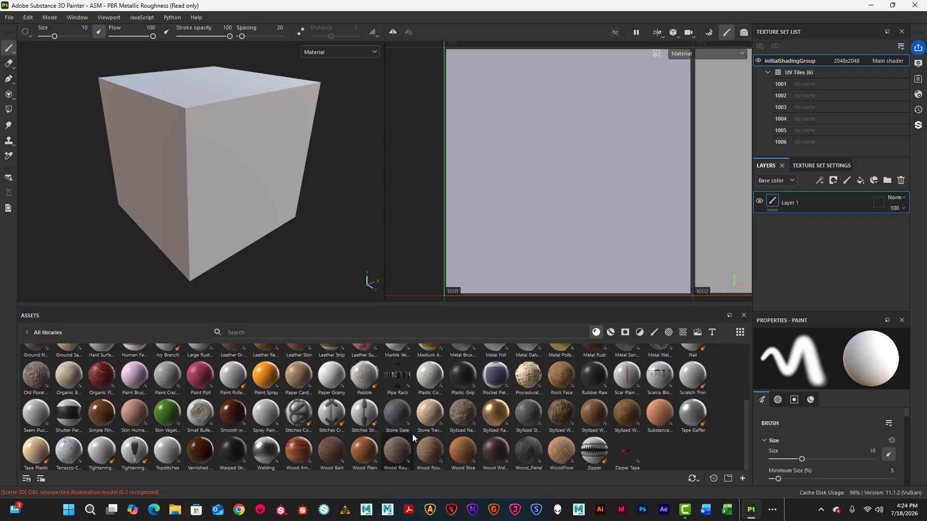
mouse_move(412, 433)
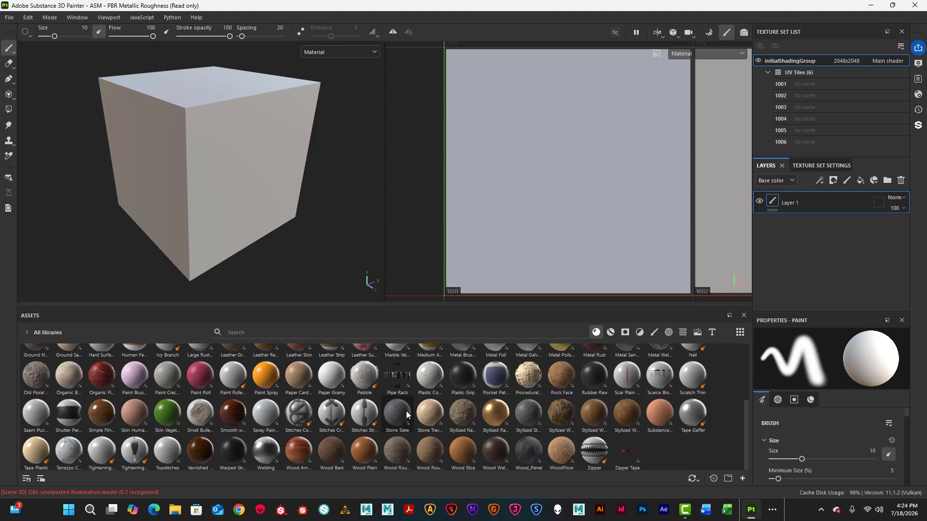
scroll(406, 414, up, 1)
scroll(404, 416, down, 1)
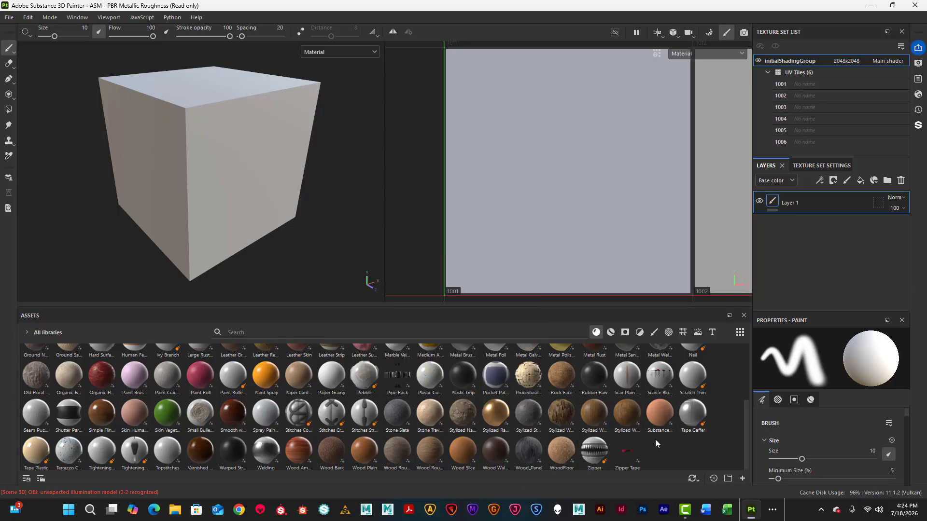
mouse_move(659, 452)
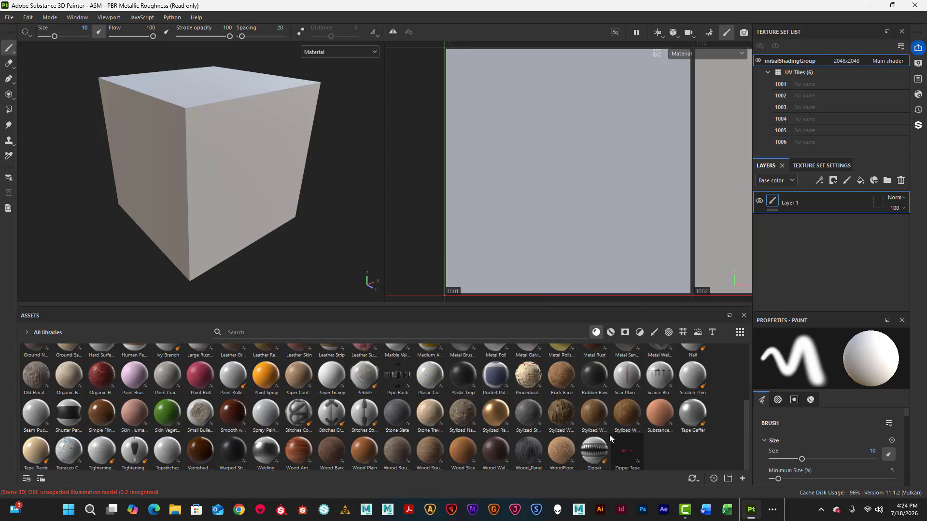
mouse_move(514, 418)
mouse_move(467, 418)
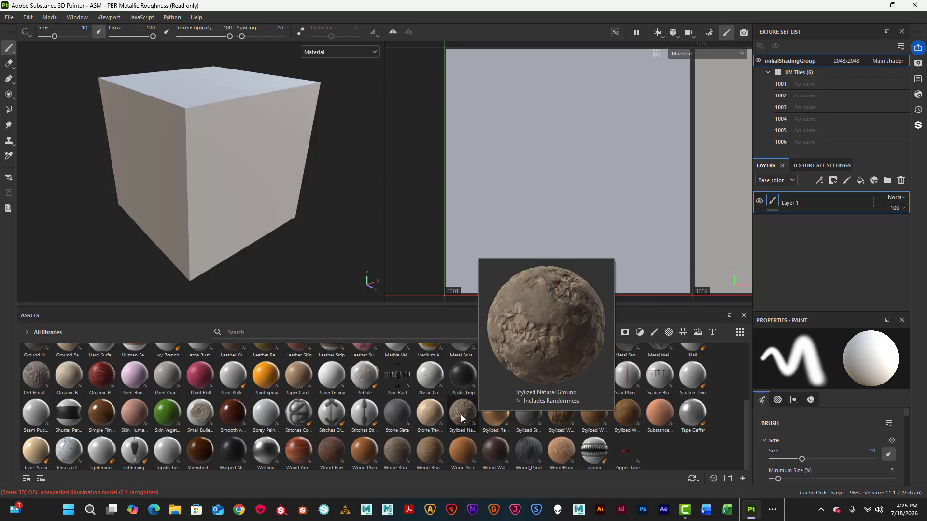
drag(467, 418, 835, 198)
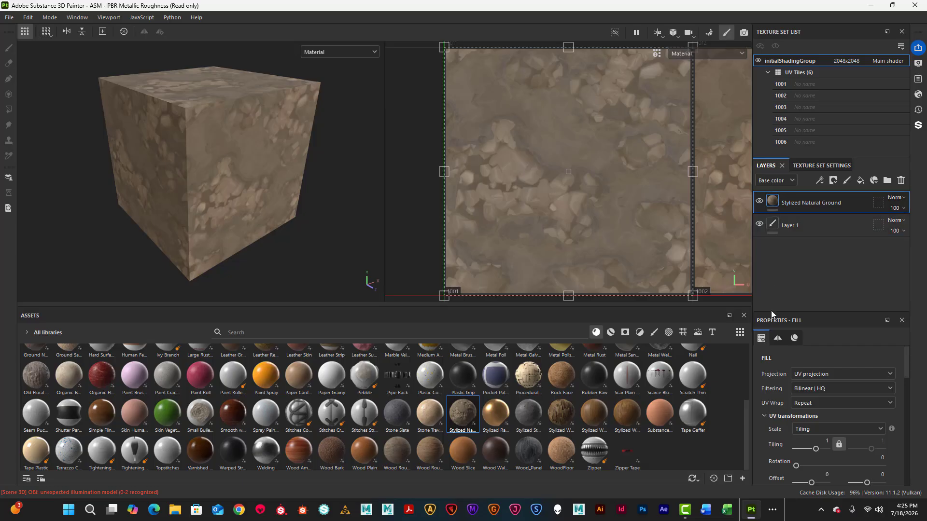
- Add the Stylized Wood Bark material above Stylized Natural Ground, and the WoodFloor material on top of it
mouse_move(687, 373)
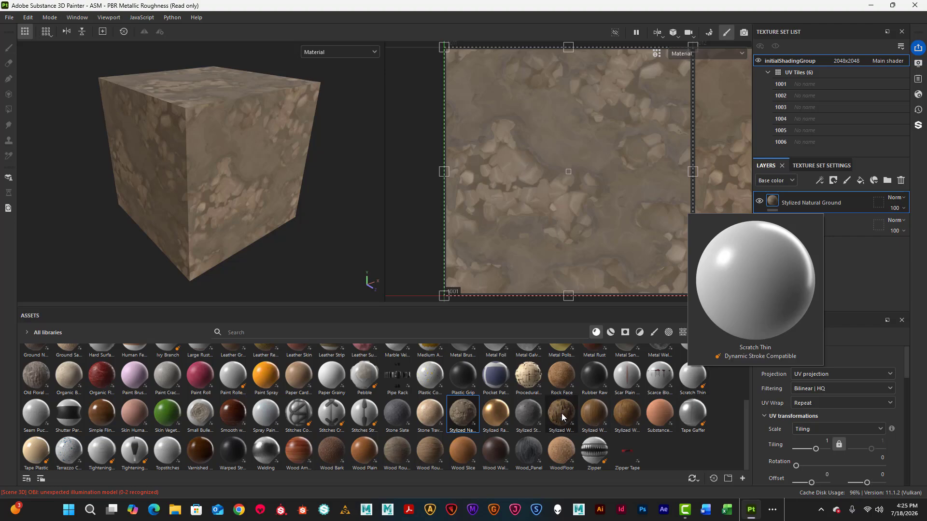
mouse_move(563, 414)
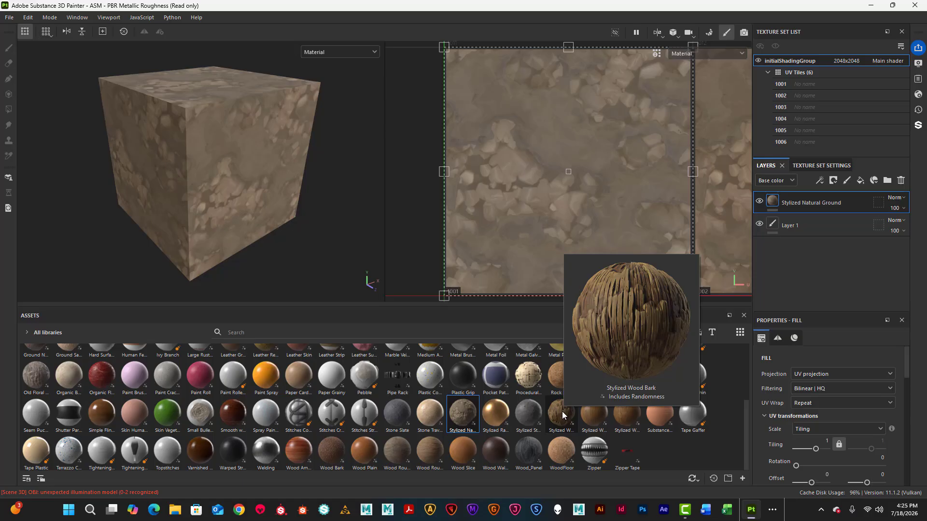
drag(562, 414, 827, 195)
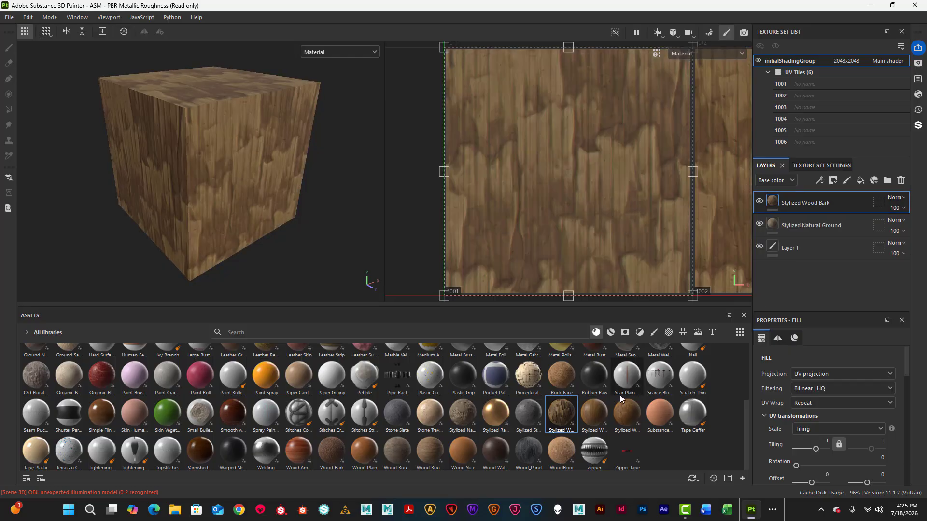
mouse_move(620, 396)
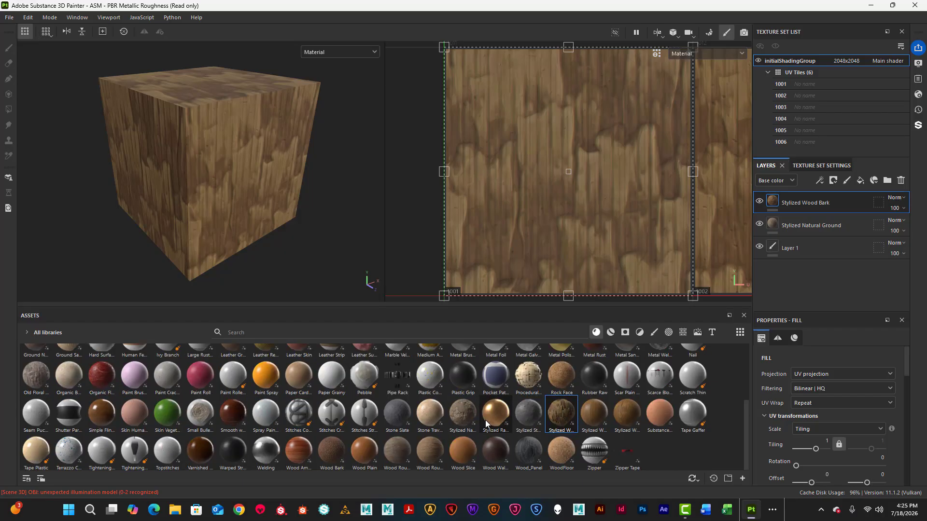
scroll(581, 387, up, 3)
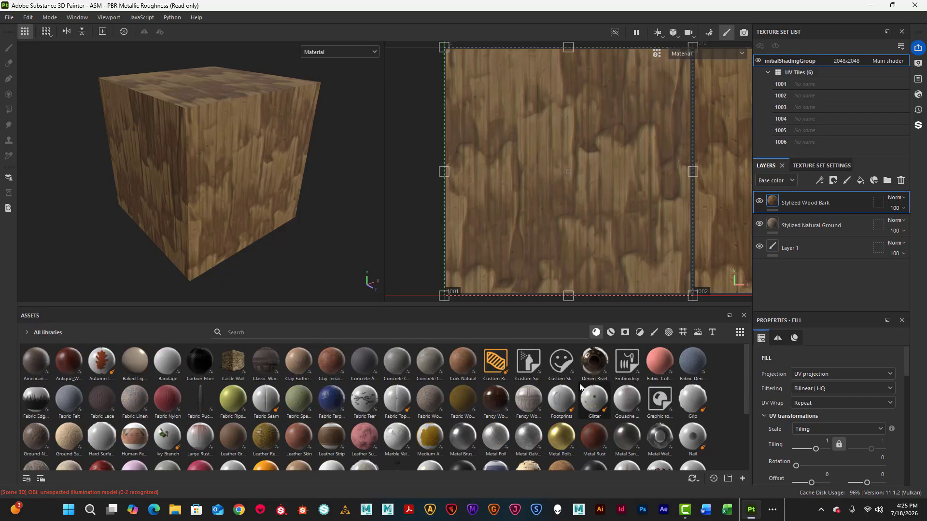
scroll(581, 387, down, 3)
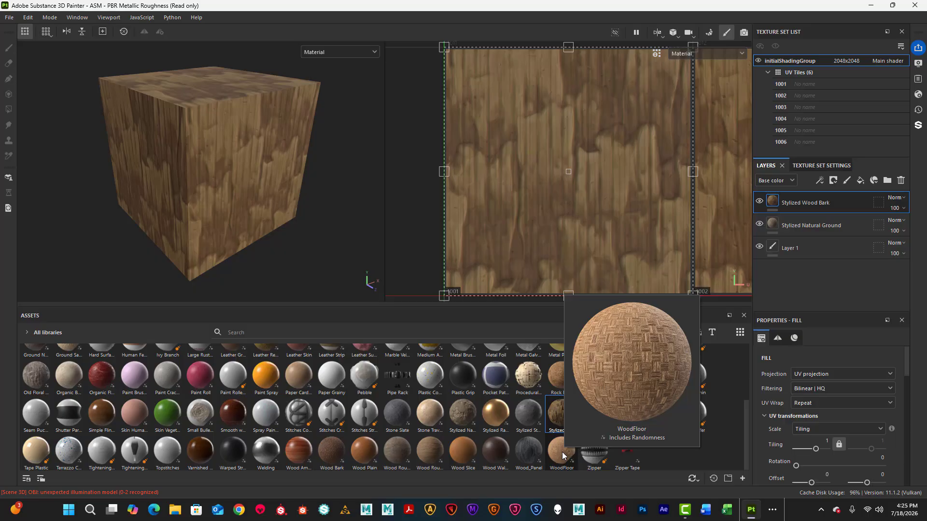
drag(563, 455, 815, 195)
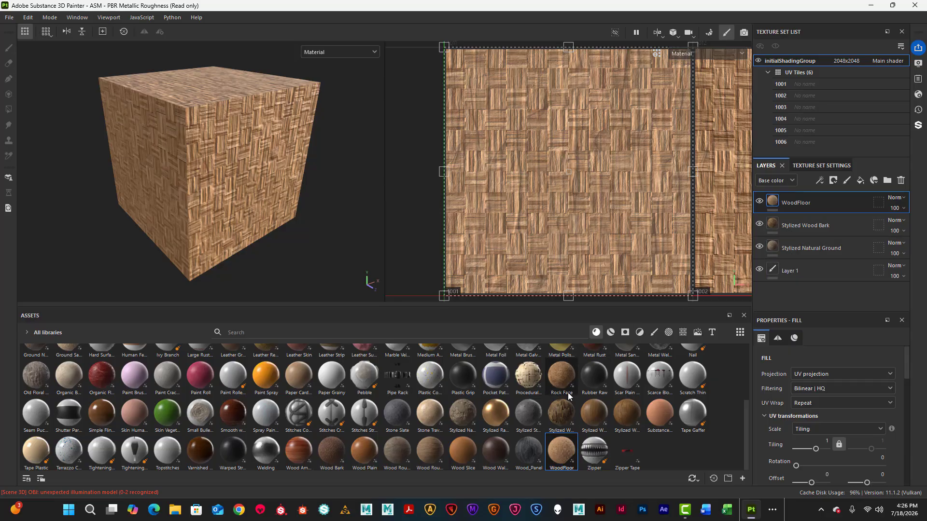
- Stack the Stone Slate, Rock Face and Old Floral Wallpaper And Wood materials, in that order, as layers above WoodFloor
drag(399, 409, 809, 193)
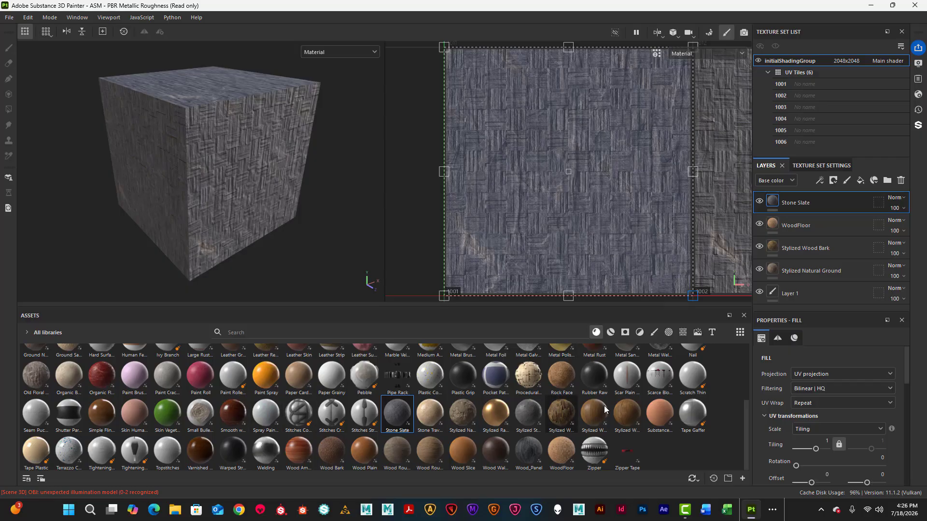
drag(563, 383, 804, 192)
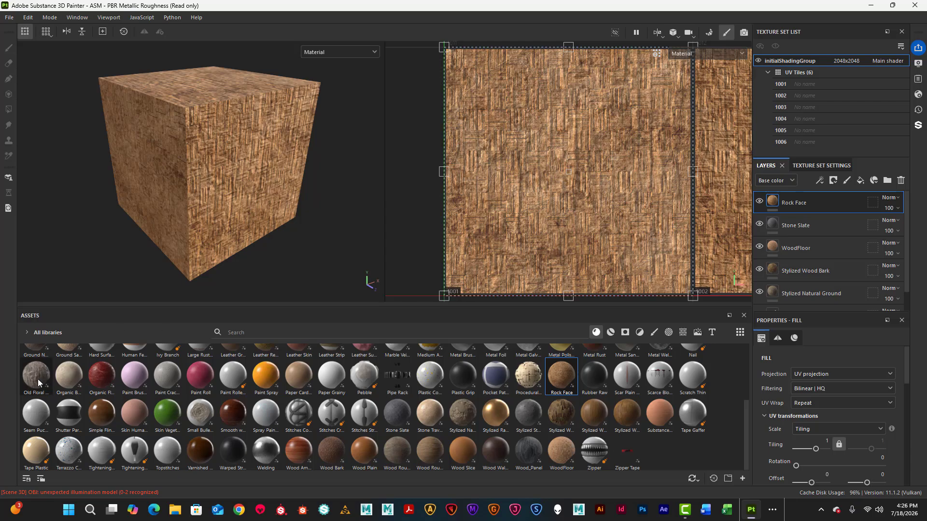
drag(38, 379, 801, 196)
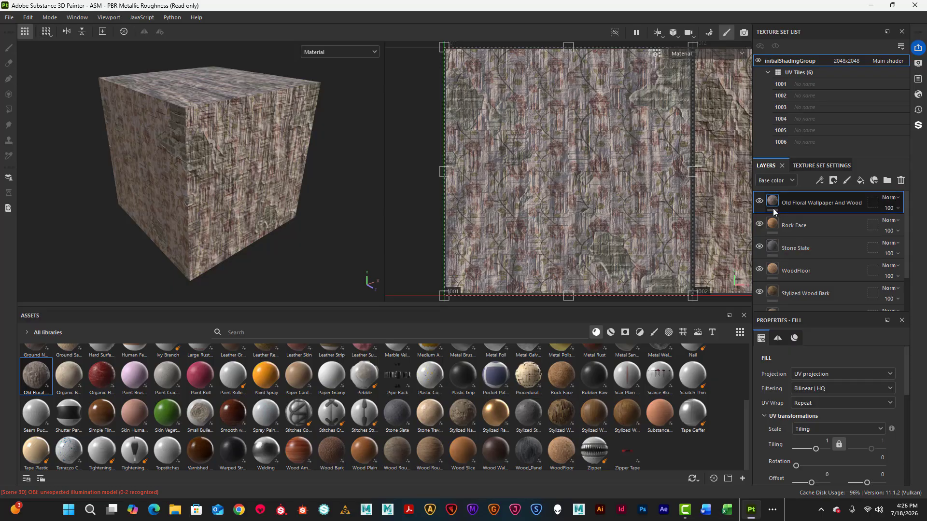
- Hide all material layers above Stylized Natural Ground, from Old Floral Wallpaper And Wood down to Stylized Wood Bark
click(760, 201)
click(759, 224)
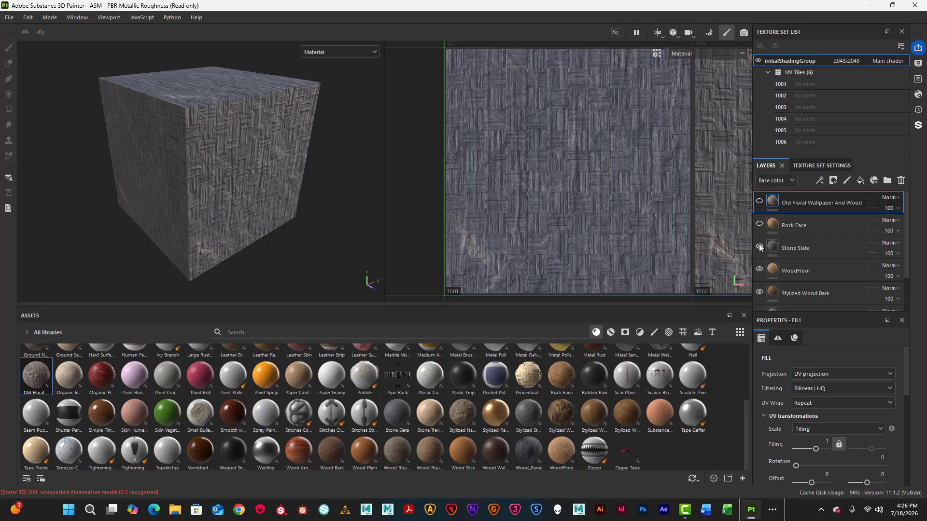
click(759, 246)
click(758, 269)
scroll(811, 254, down, 1)
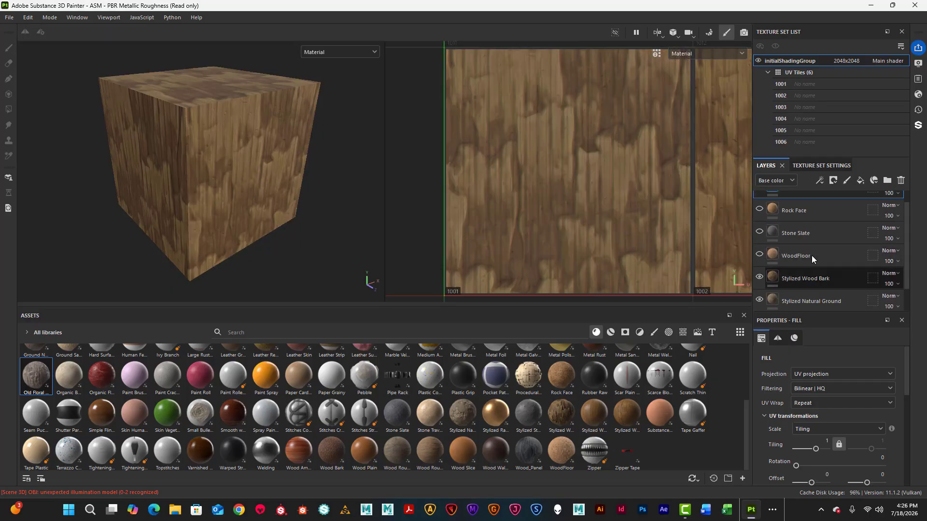
scroll(812, 272, down, 1)
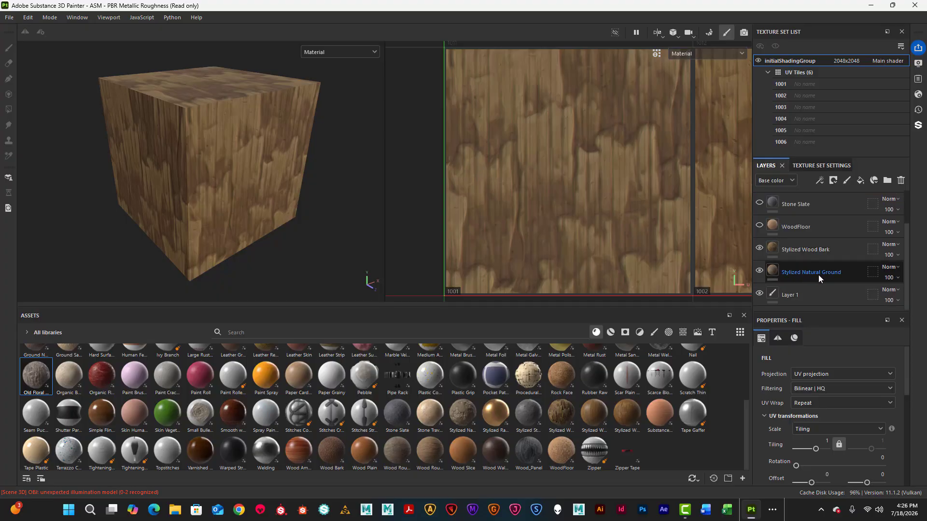
click(759, 247)
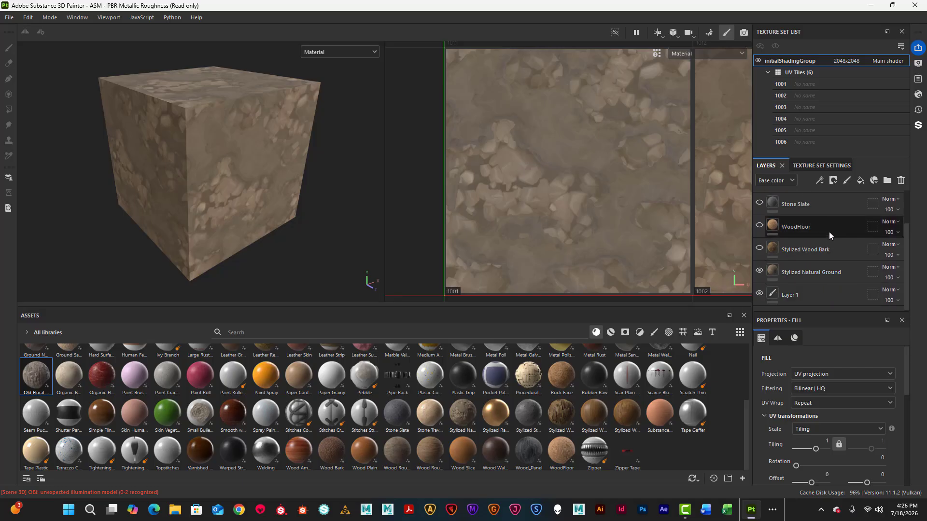
- Add a black mask to the Stylized Natural Ground layer
scroll(833, 238, up, 1)
scroll(833, 238, down, 1)
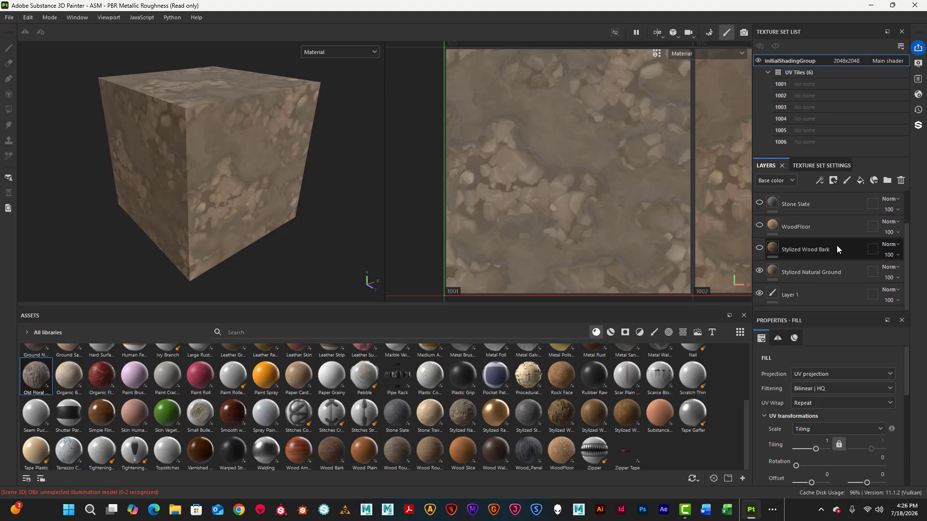
right_click(821, 273)
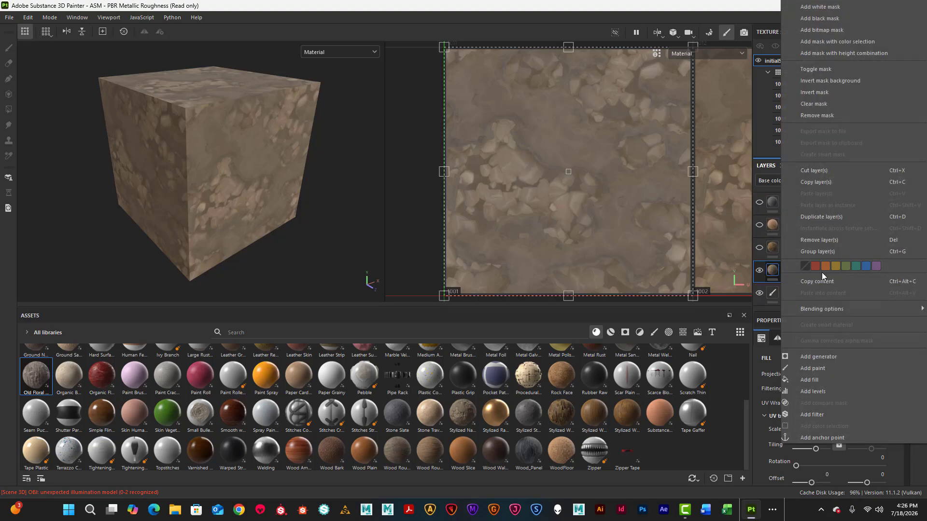
click(819, 19)
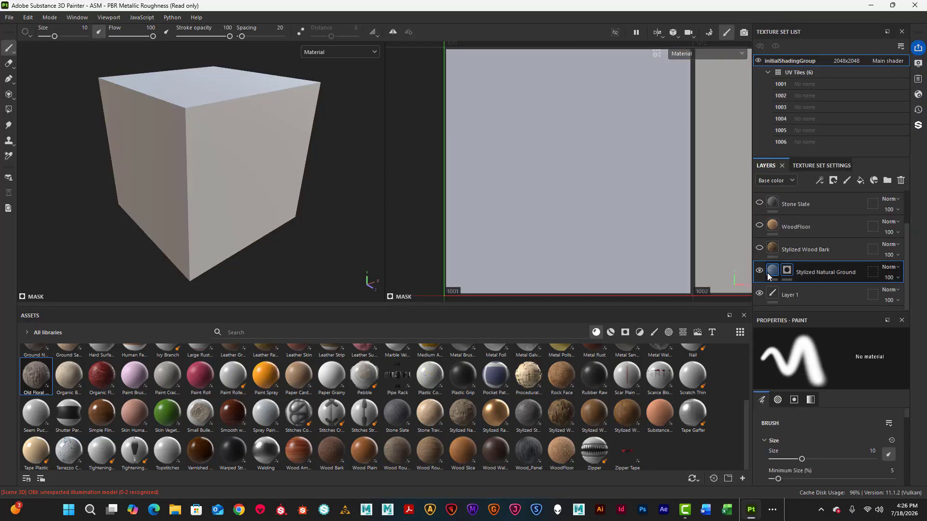
- Activate the Polygon Fill tool on the Stylized Natural Ground mask and set its fill mode to UV chunk fill
mouse_move(771, 272)
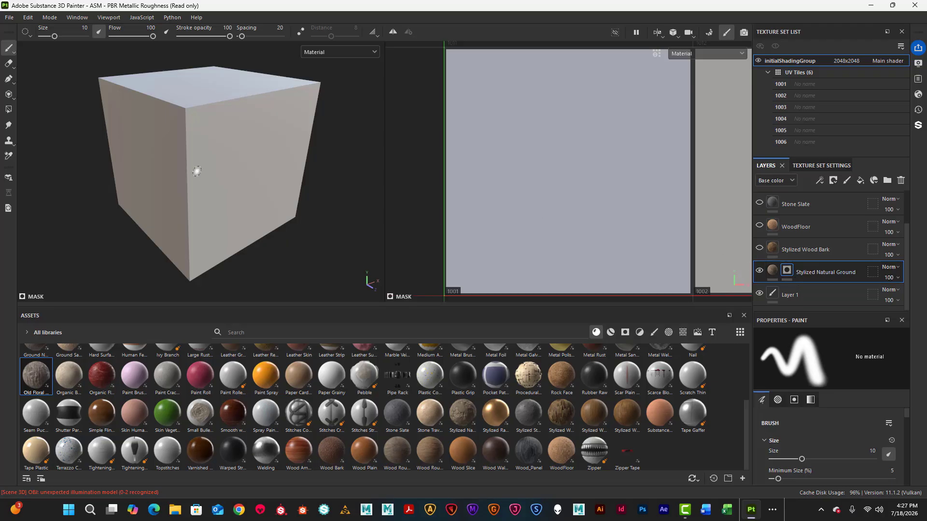
click(9, 111)
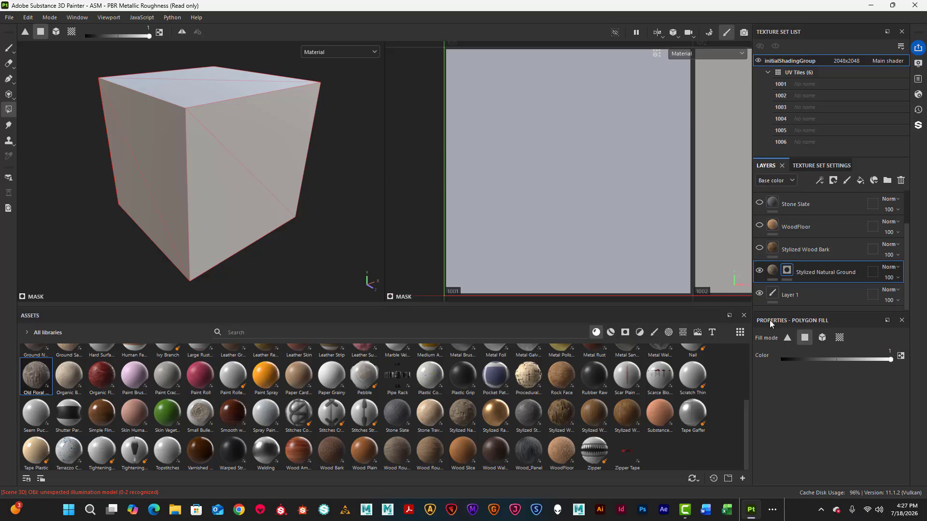
click(840, 340)
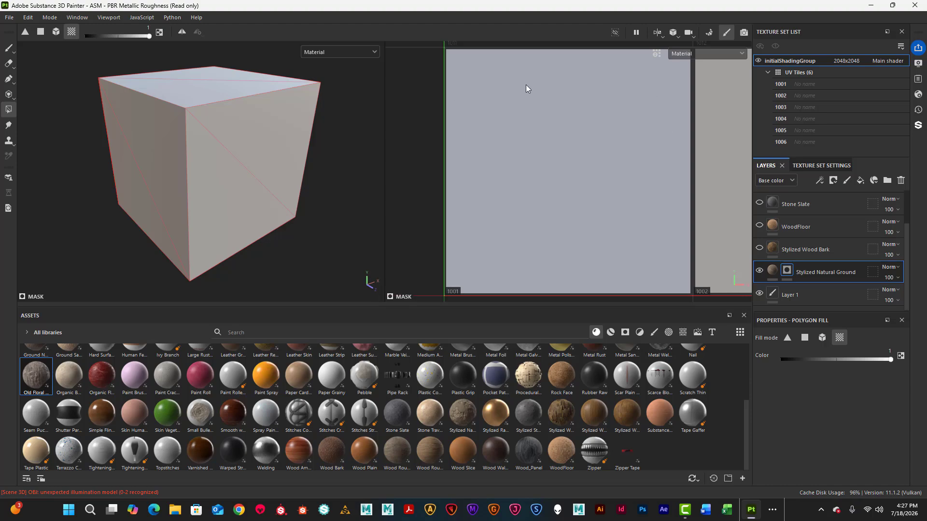
- Fill UV tile 1001 in the Stylized Natural Ground mask so the material covers the cube's top face
scroll(555, 125, down, 5)
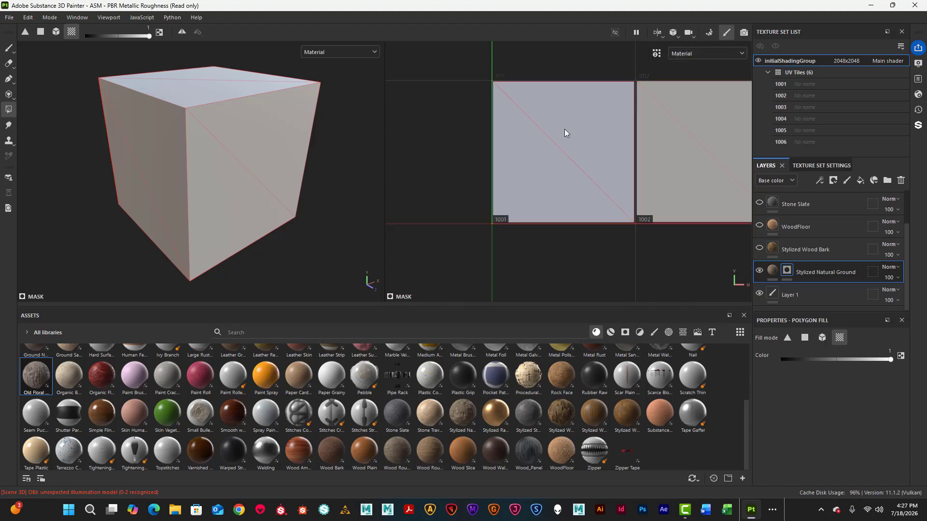
scroll(565, 130, down, 5)
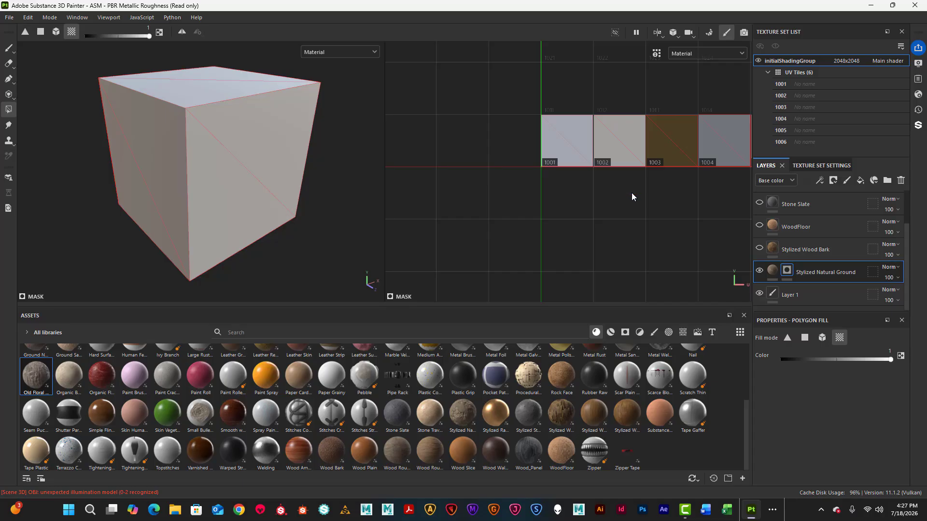
right_click(641, 205)
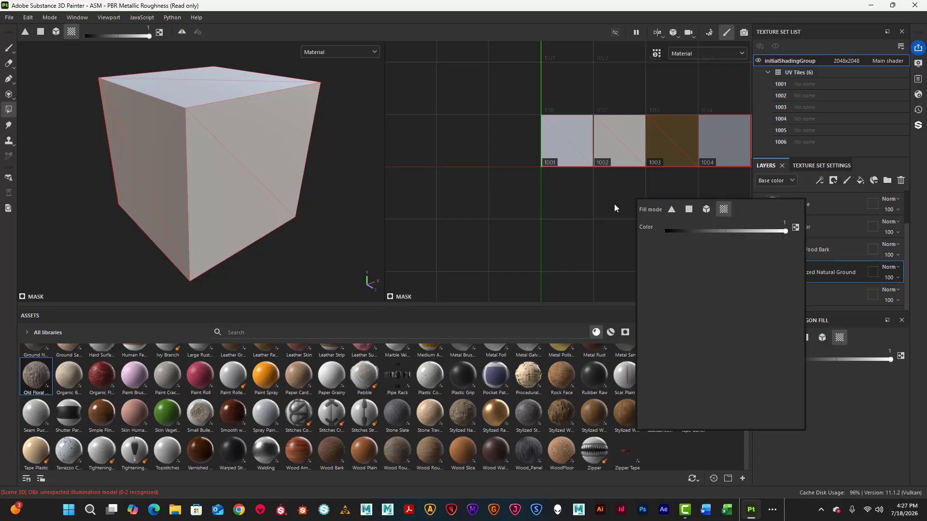
click(593, 207)
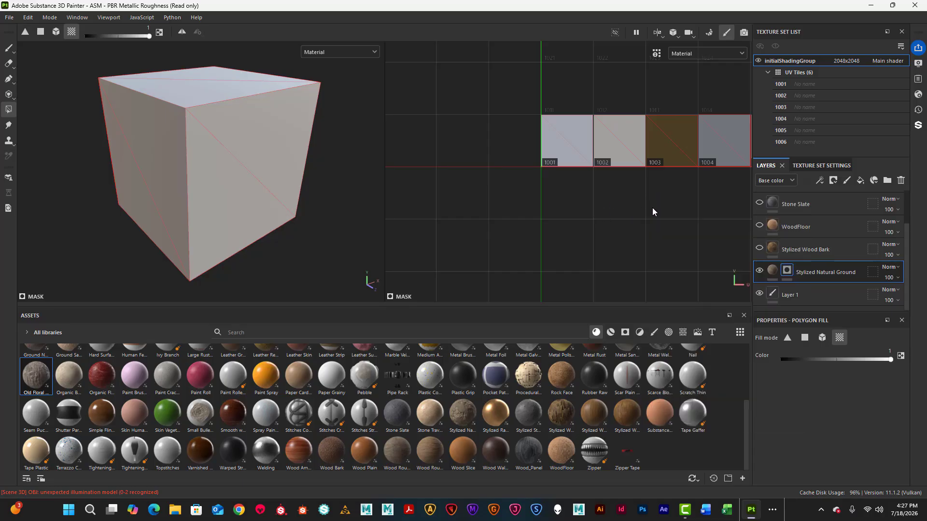
alt+drag(663, 207, 668, 208)
alt+middle_drag(668, 208, 556, 194)
alt+drag(556, 194, 556, 194)
mouse_move(556, 194)
alt+middle_down()
mouse_move(545, 208)
mouse_move(569, 199)
alt+middle_up()
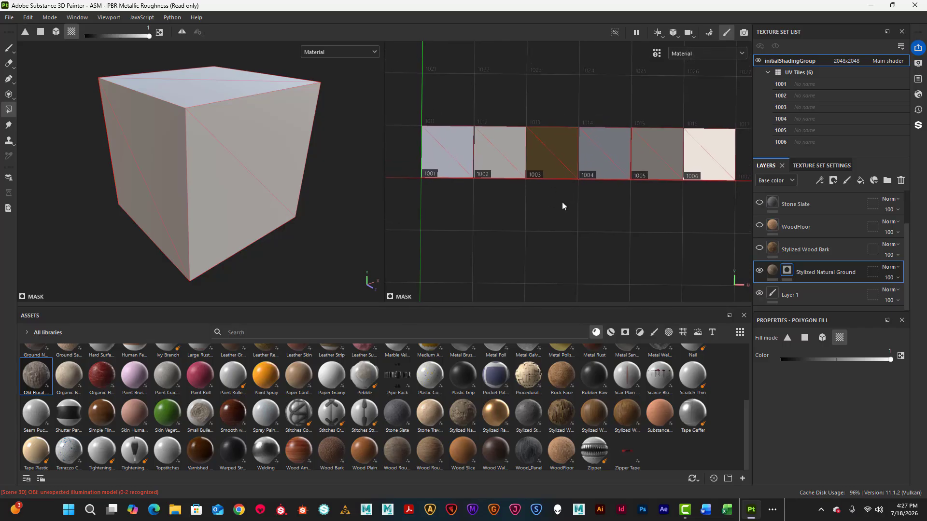
alt+drag(563, 204, 568, 203)
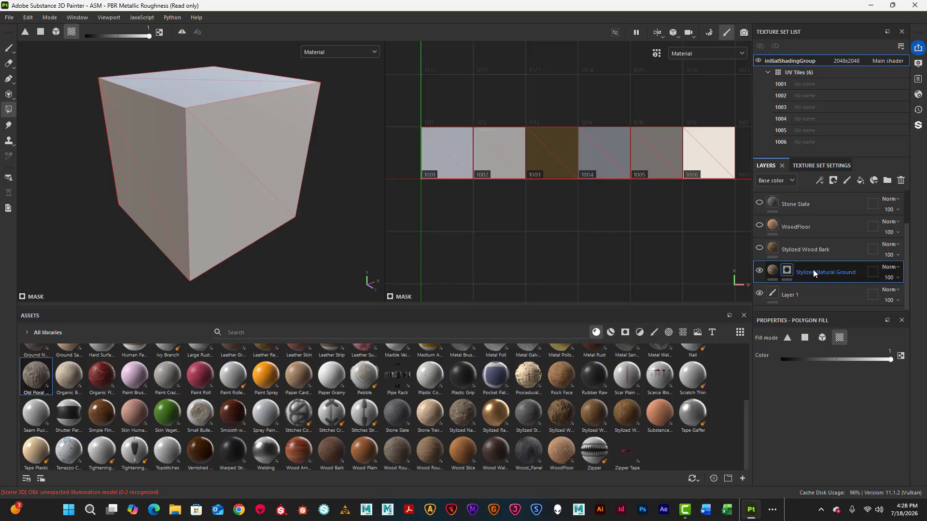
click(452, 151)
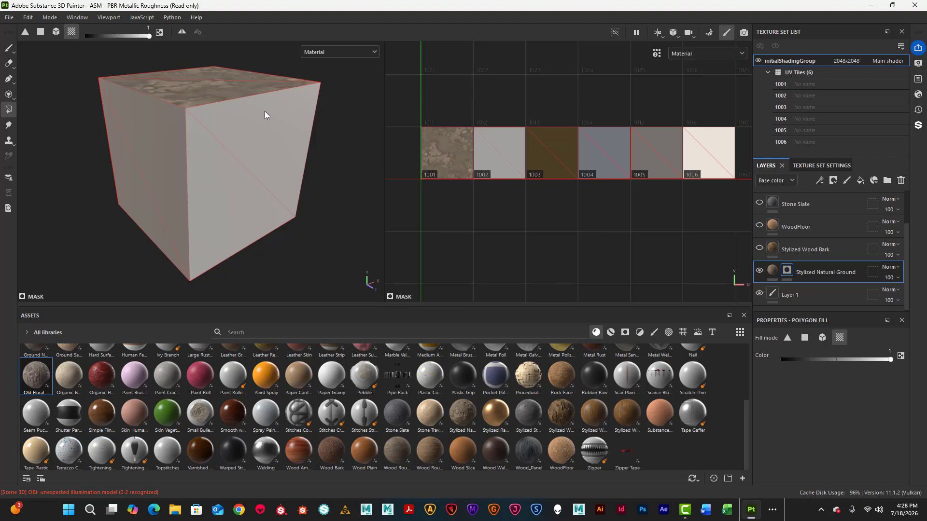
alt+drag(265, 112, 256, 139)
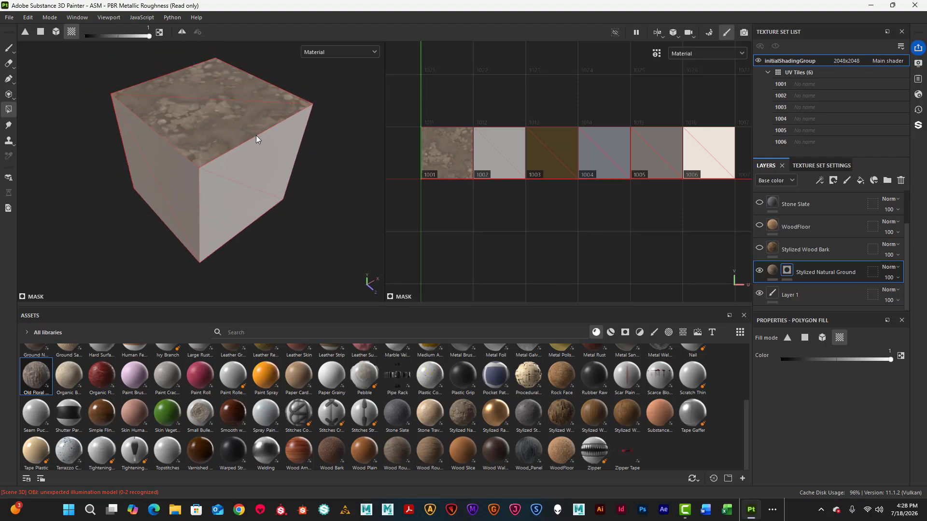
- Add a black mask to the Stylized Wood Bark layer, show the layer, and fill UV tile 1002 in its mask
click(817, 250)
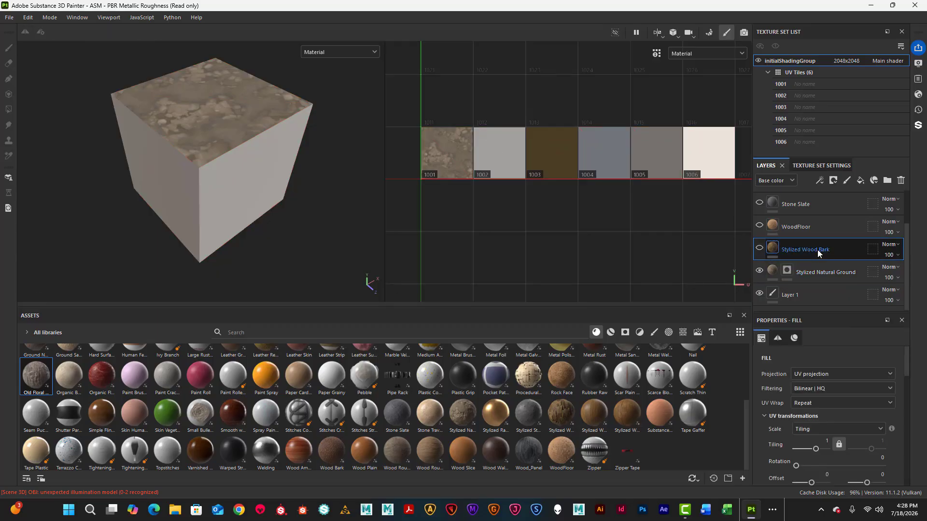
right_click(825, 251)
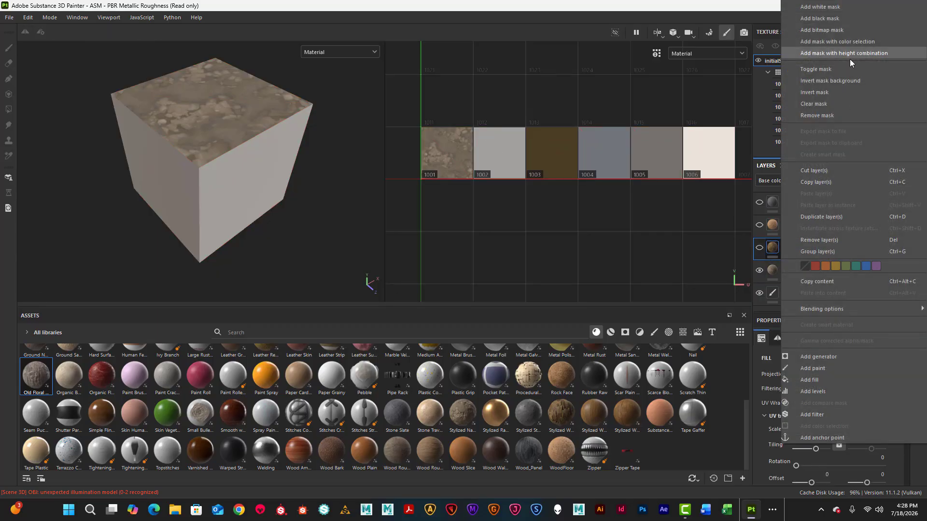
click(823, 18)
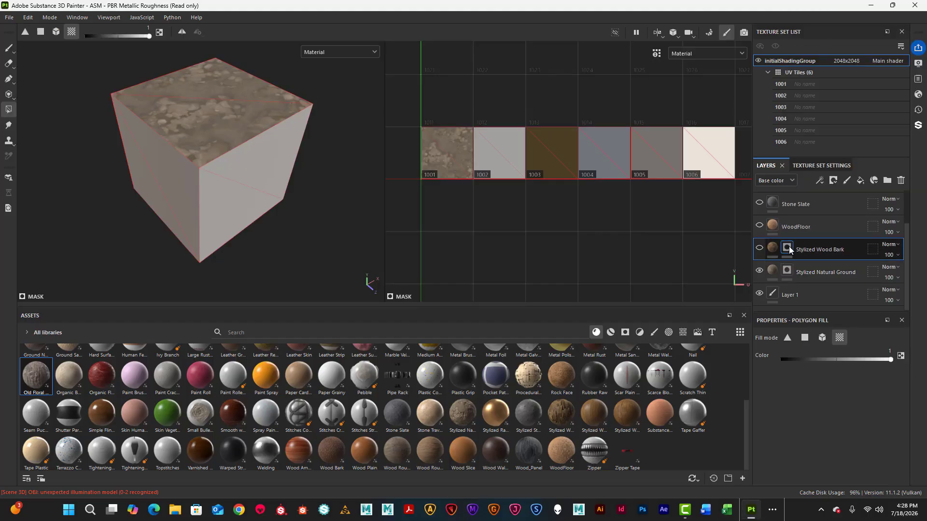
click(759, 249)
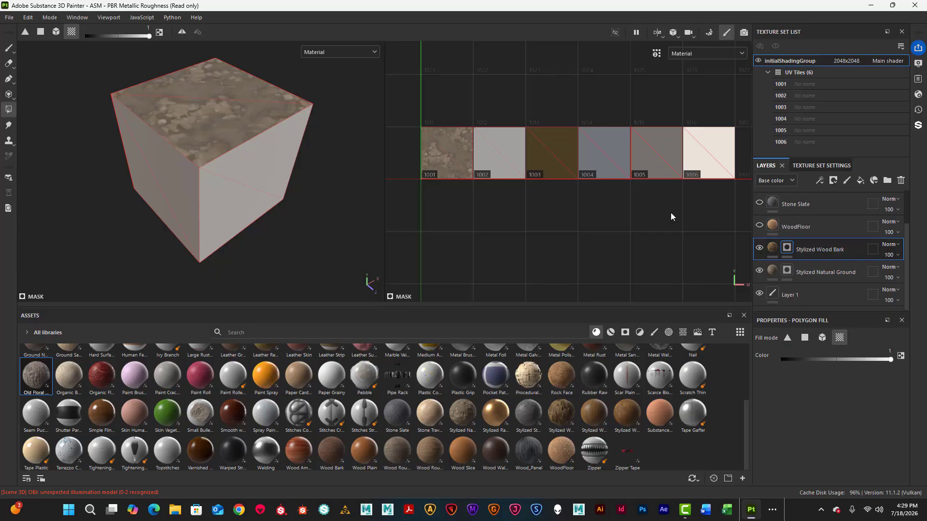
click(502, 157)
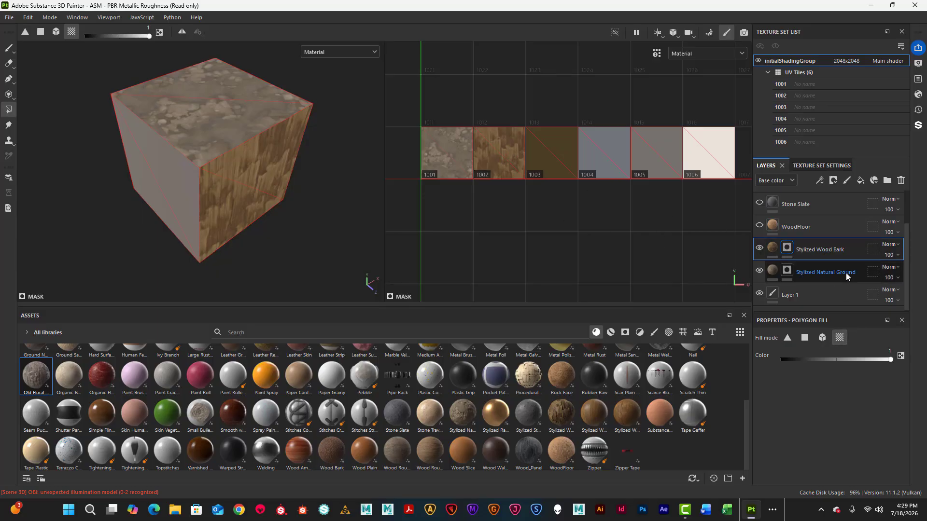
- Add a black mask to the WoodFloor layer, show the layer, and fill UV tile 1003 in its mask
right_click(816, 226)
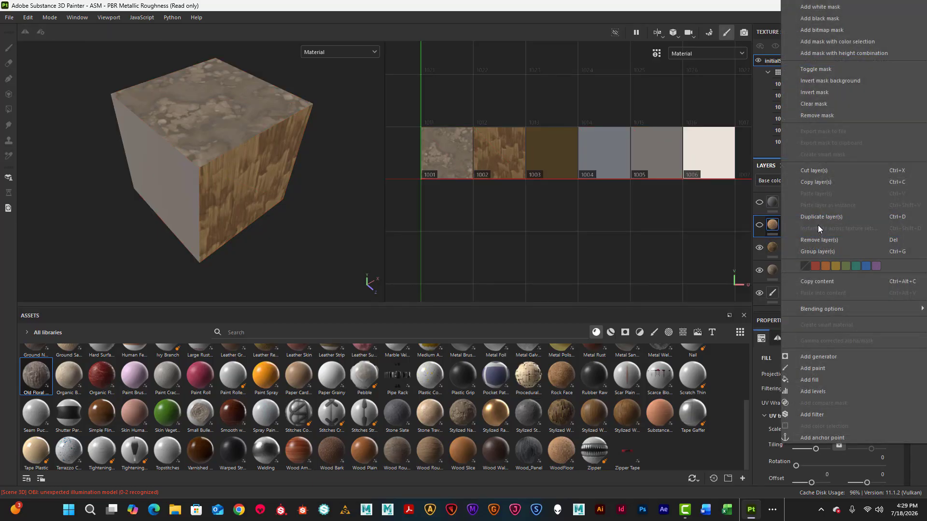
click(826, 19)
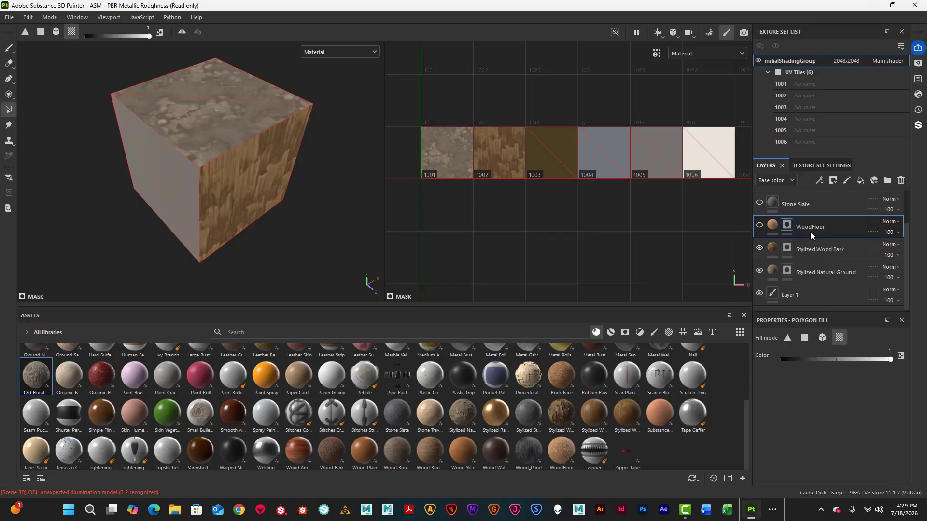
click(760, 225)
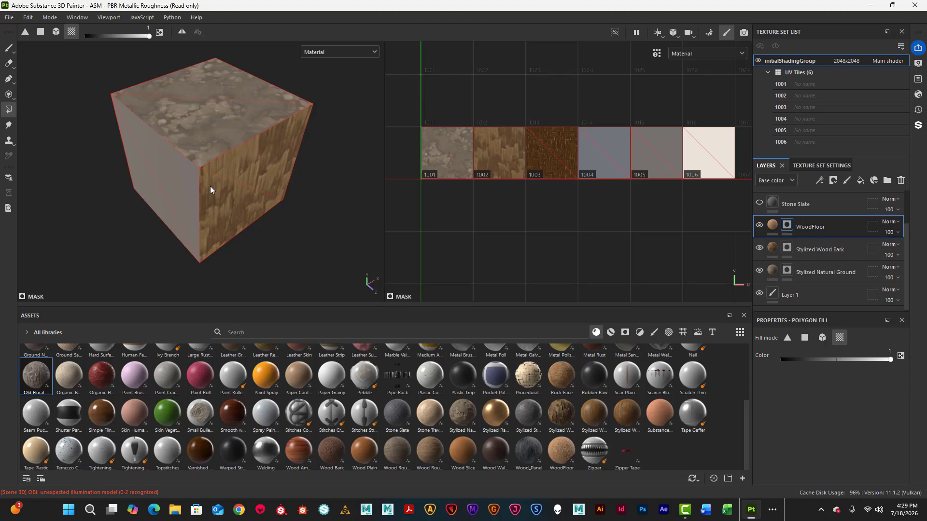
mouse_move(248, 191)
alt+mouse_down()
mouse_move(261, 84)
mouse_move(258, 181)
alt+mouse_up()
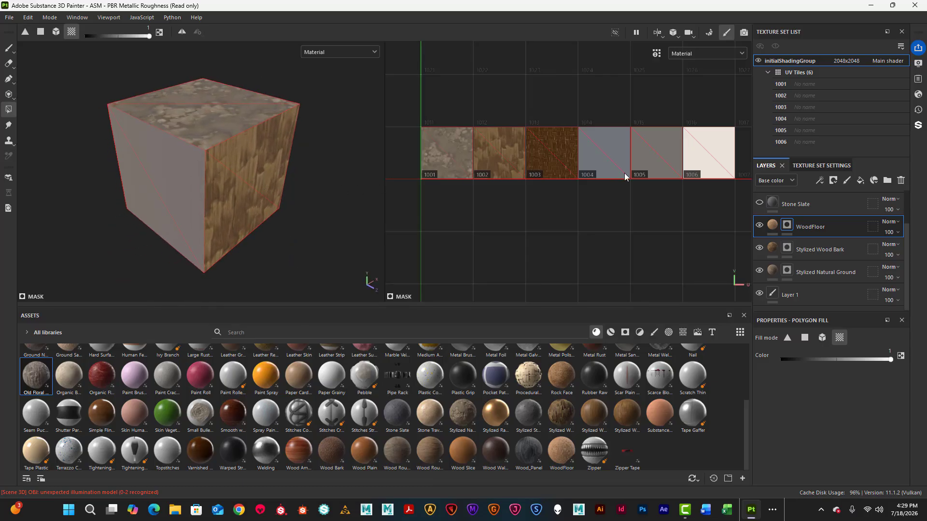
- Show the Stone Slate layer, give it a black mask, and fill UV tile 1004 in that mask
scroll(836, 249, up, 2)
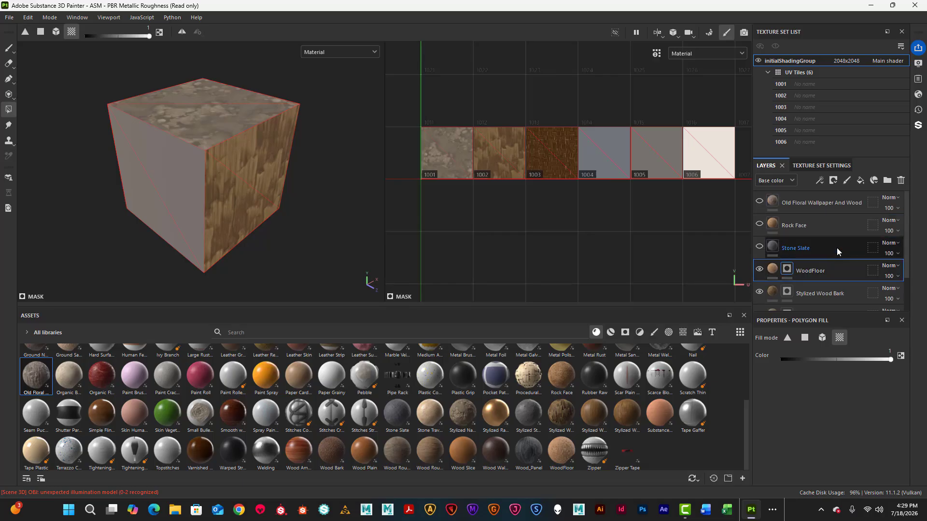
click(759, 246)
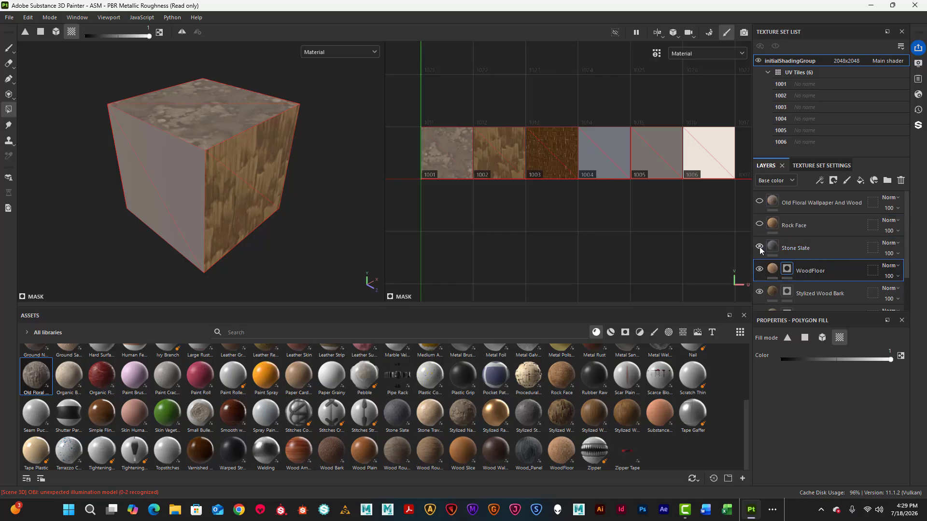
right_click(812, 249)
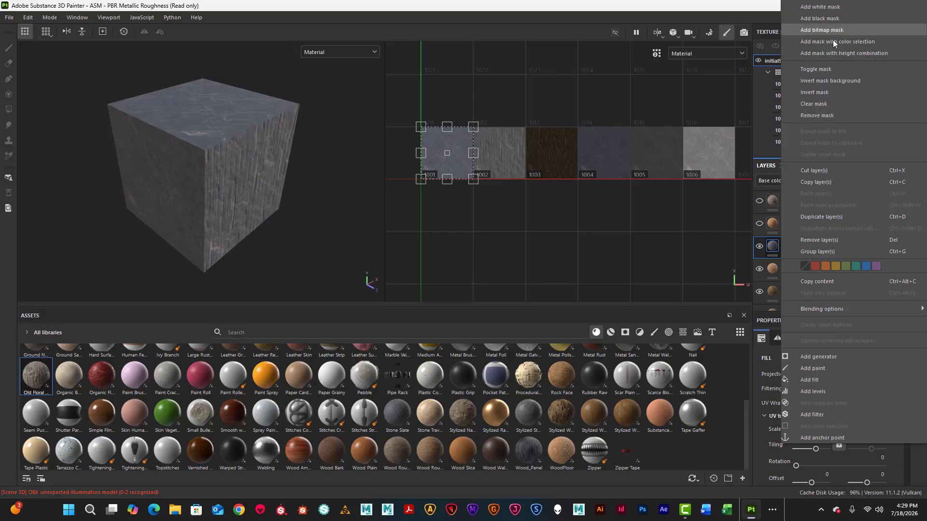
click(815, 19)
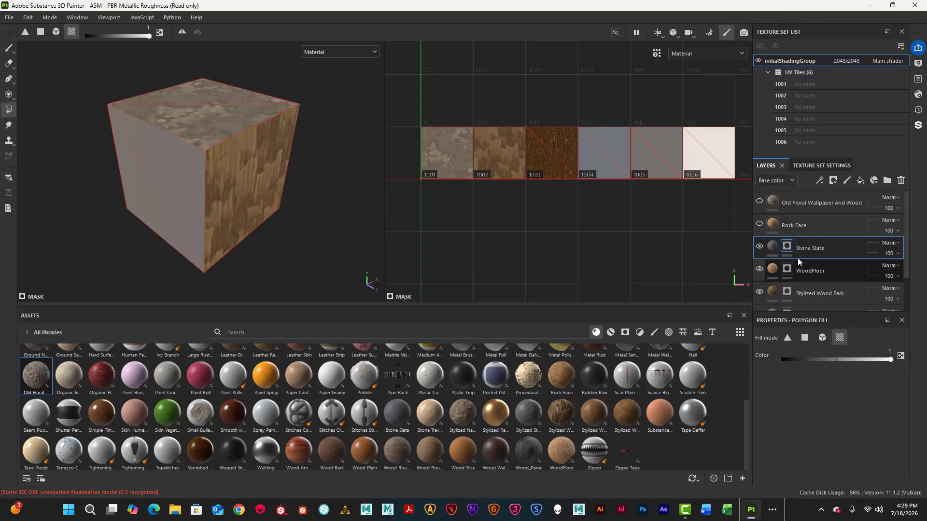
click(605, 153)
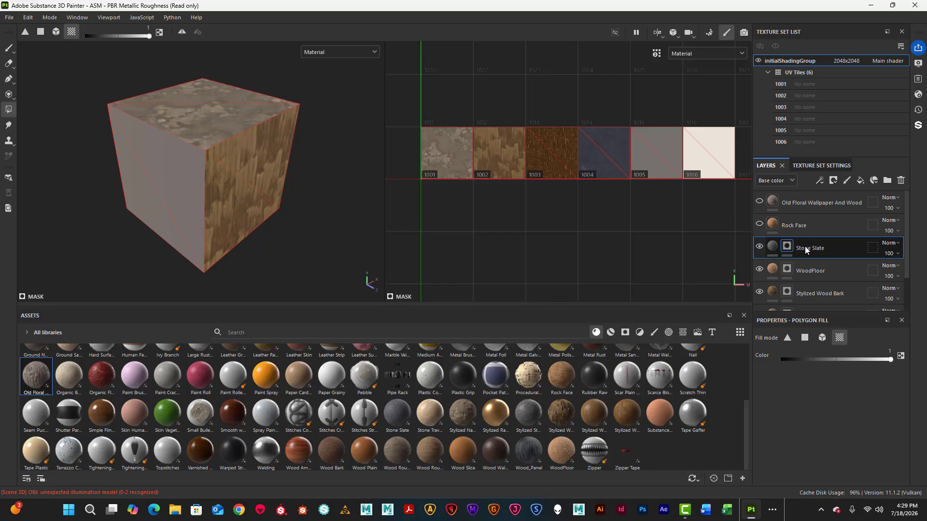
- Show the Rock Face layer, give it a black mask, and fill UV tile 1005 in that mask
click(759, 224)
right_click(826, 224)
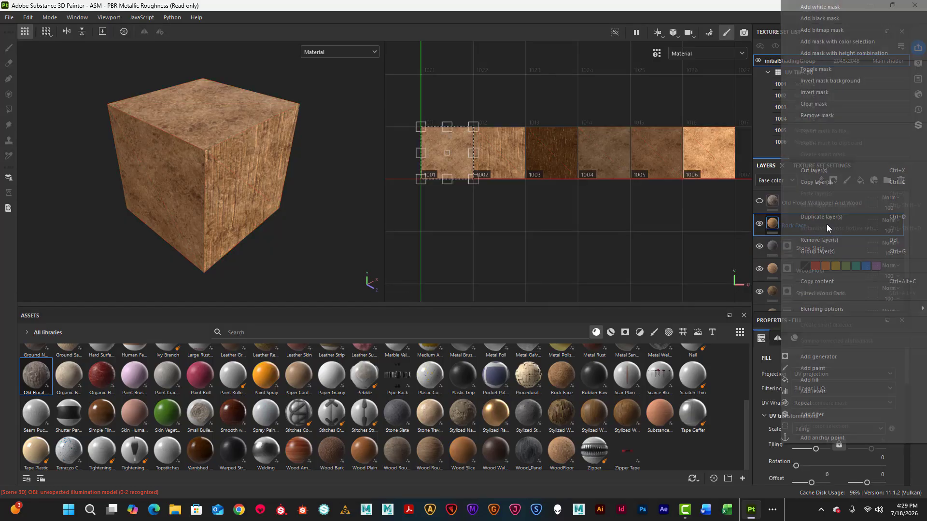
click(826, 19)
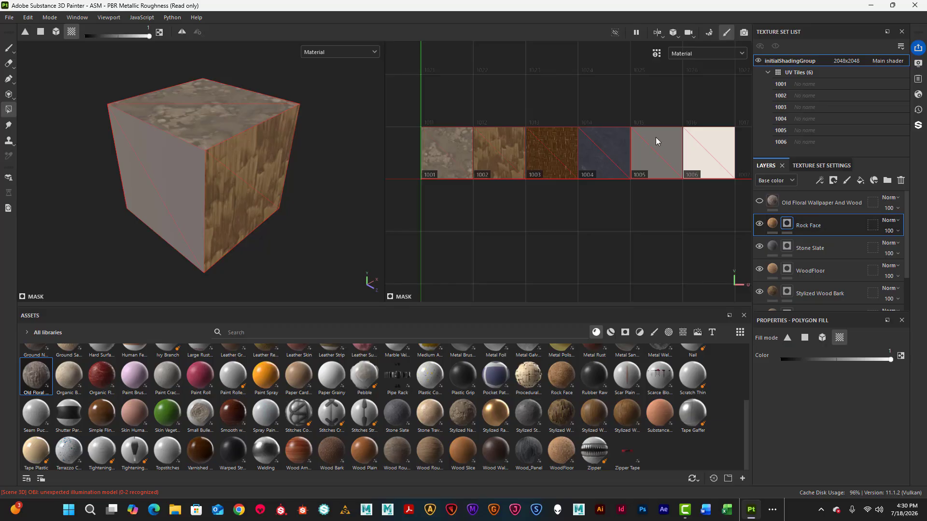
click(662, 151)
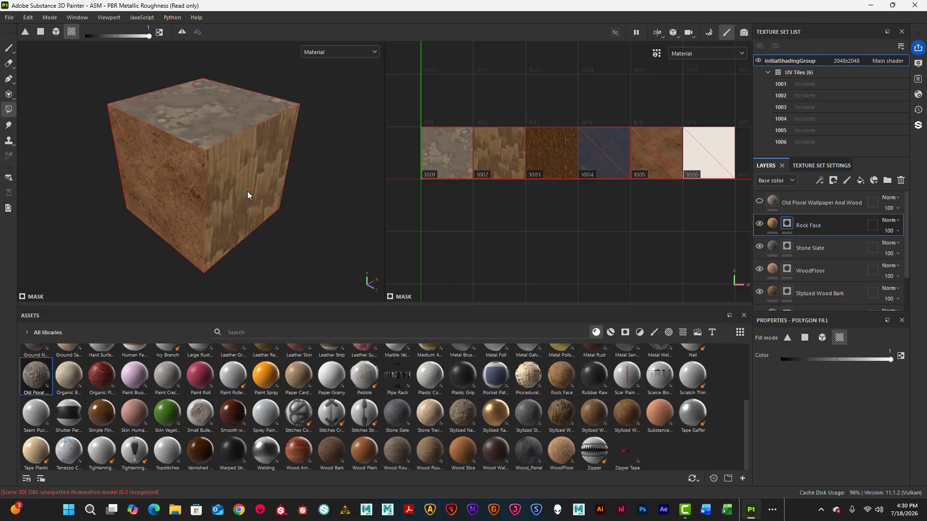
alt+drag(247, 191, 224, 186)
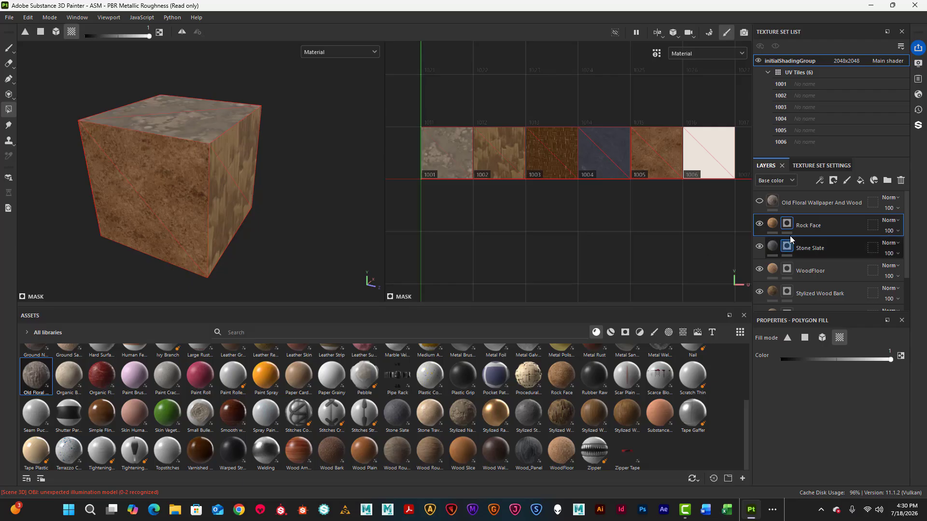
- Show the Old Floral Wallpaper And Wood layer, give it a black mask, and fill UV tile 1006 in that mask
alt+drag(188, 216, 235, 183)
scroll(236, 179, down, 4)
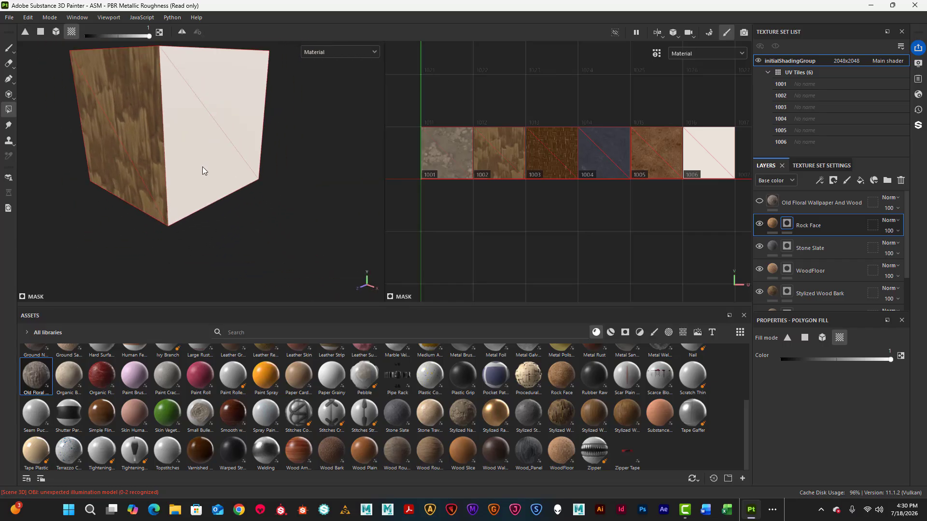
alt+middle_drag(190, 168, 183, 192)
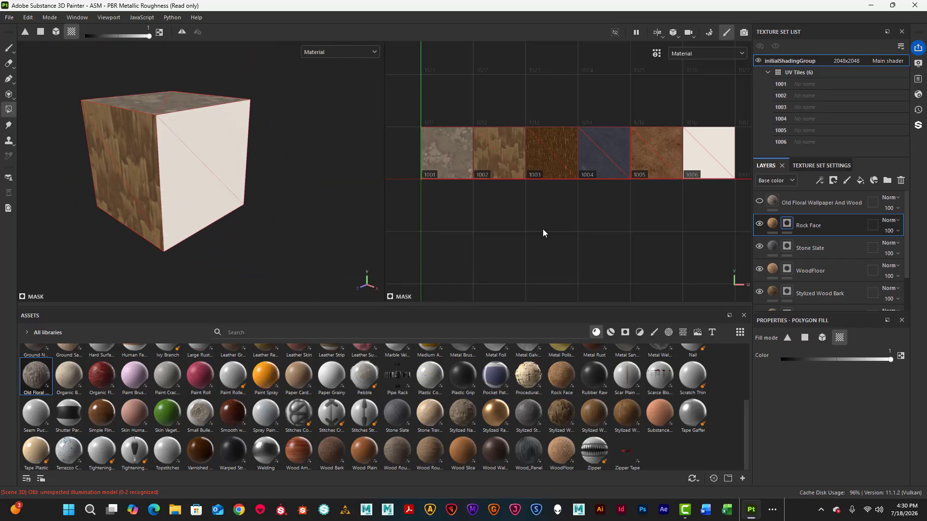
click(823, 204)
click(759, 202)
click(821, 203)
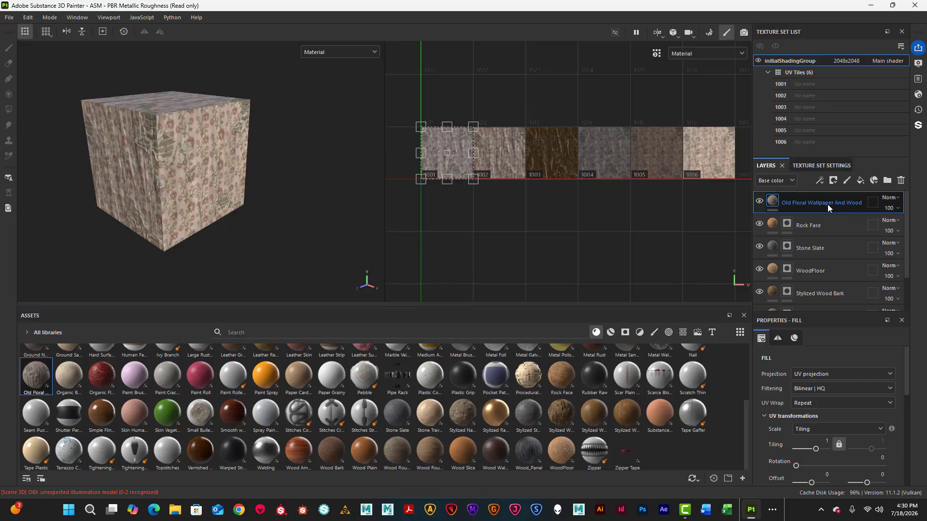
right_click(827, 204)
click(827, 19)
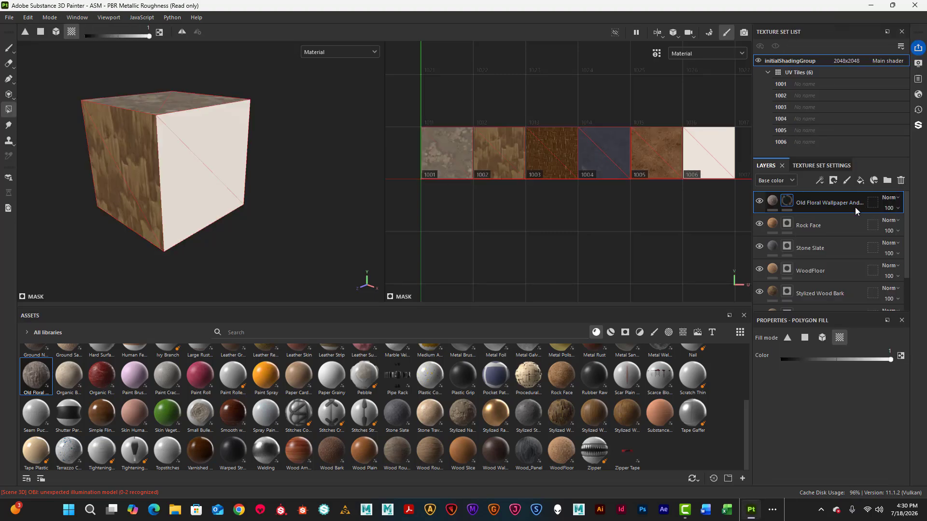
click(708, 156)
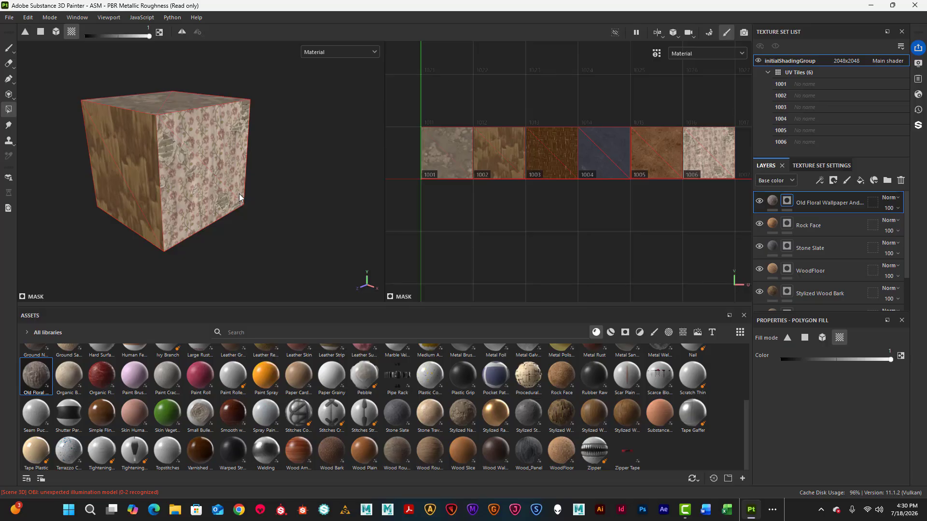
alt+drag(239, 193, 189, 180)
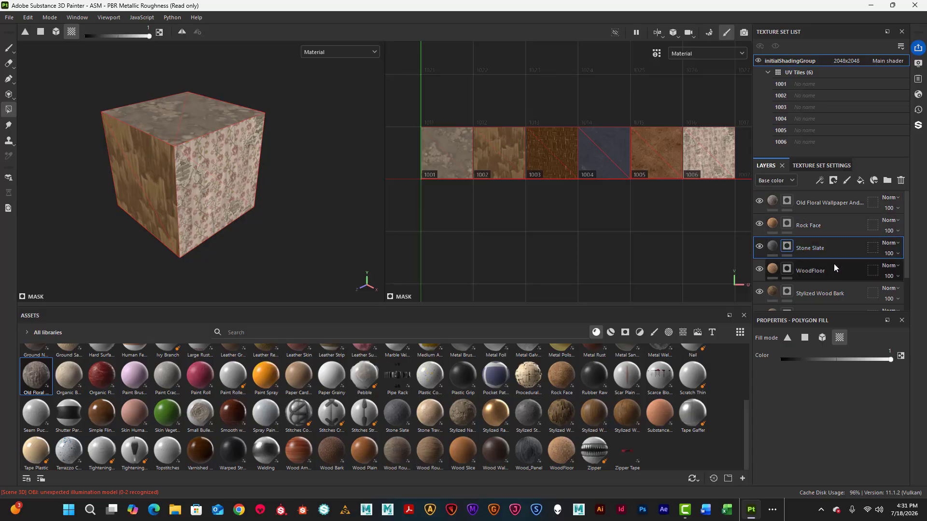
- Enable the normal channel in the Stylized Natural Ground layer's material
click(829, 288)
alt+drag(174, 201, 210, 213)
scroll(216, 225, up, 3)
alt+middle_drag(209, 213, 216, 224)
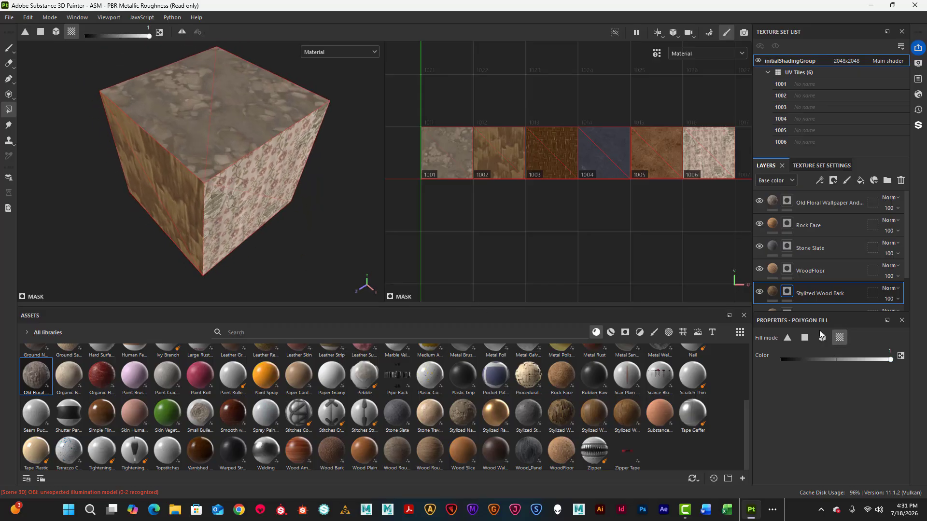
click(773, 294)
scroll(792, 285, down, 2)
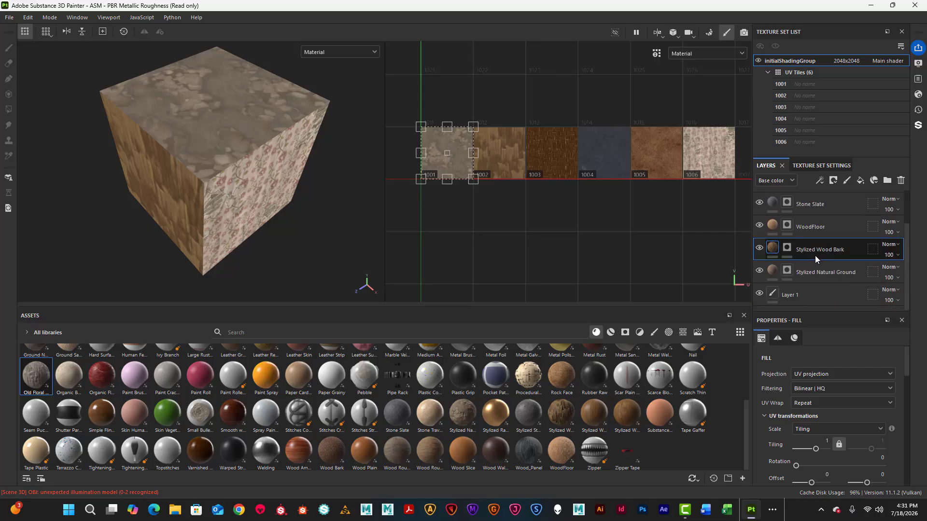
click(772, 272)
alt+drag(221, 153, 207, 172)
scroll(208, 170, up, 3)
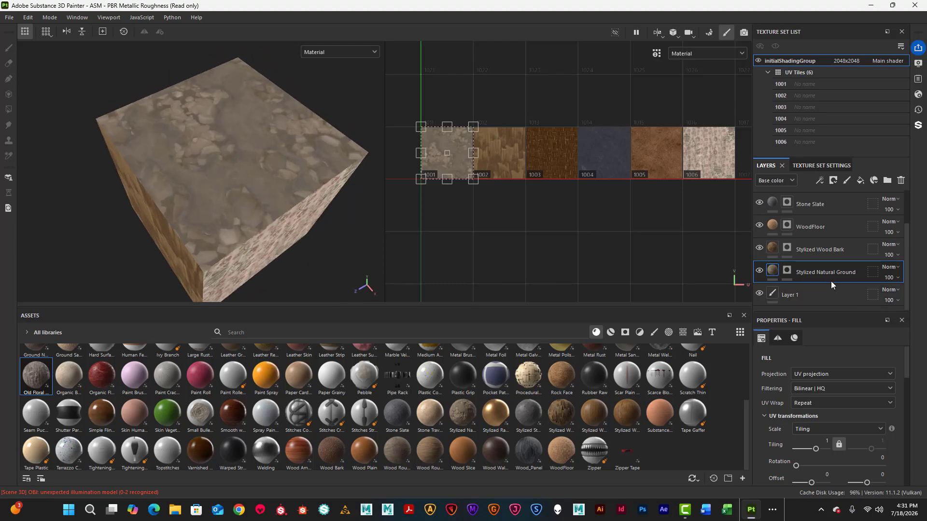
scroll(855, 406, down, 2)
scroll(853, 386, up, 2)
scroll(855, 387, down, 3)
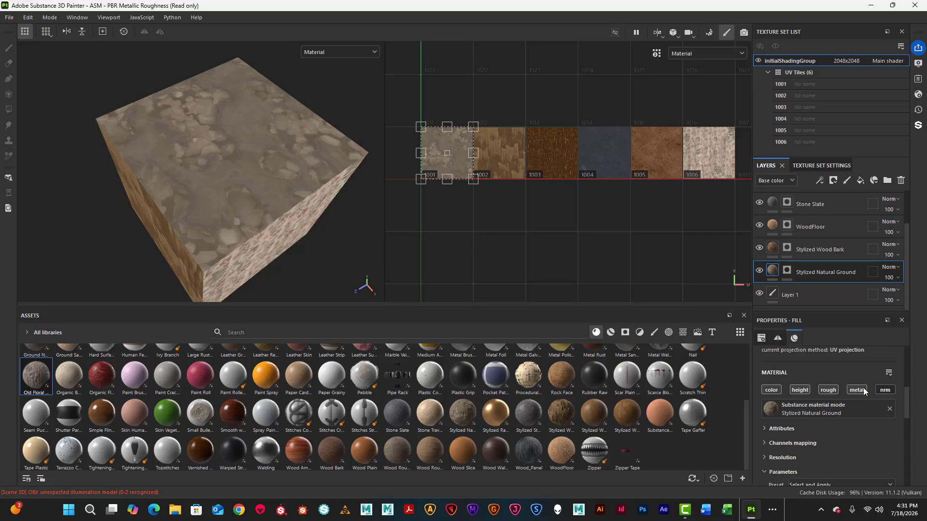
click(885, 392)
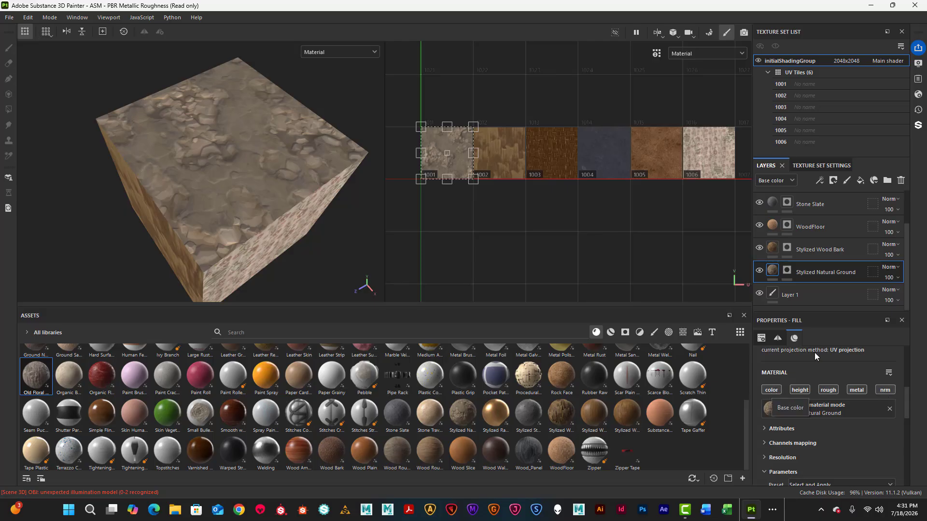
- Enable the normal channel in the Stylized Wood Bark layer's material
click(772, 248)
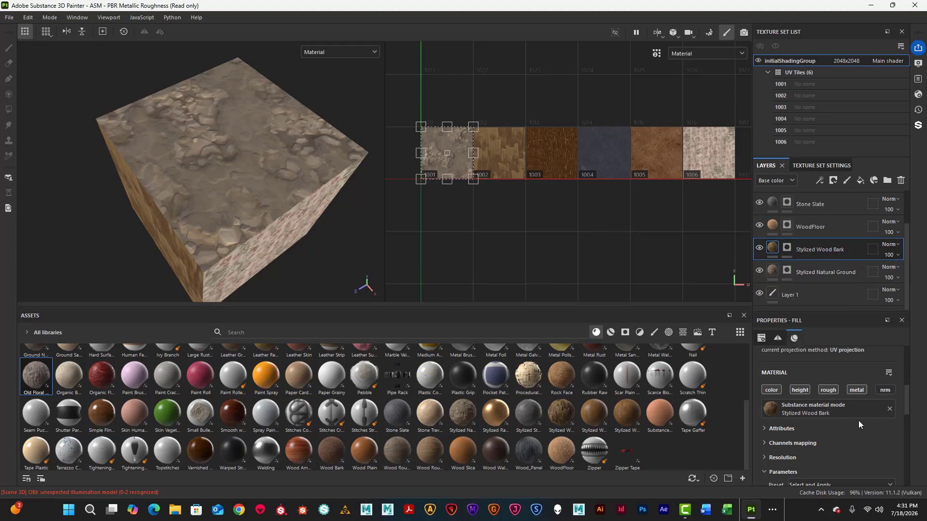
scroll(859, 424, down, 3)
scroll(861, 424, up, 4)
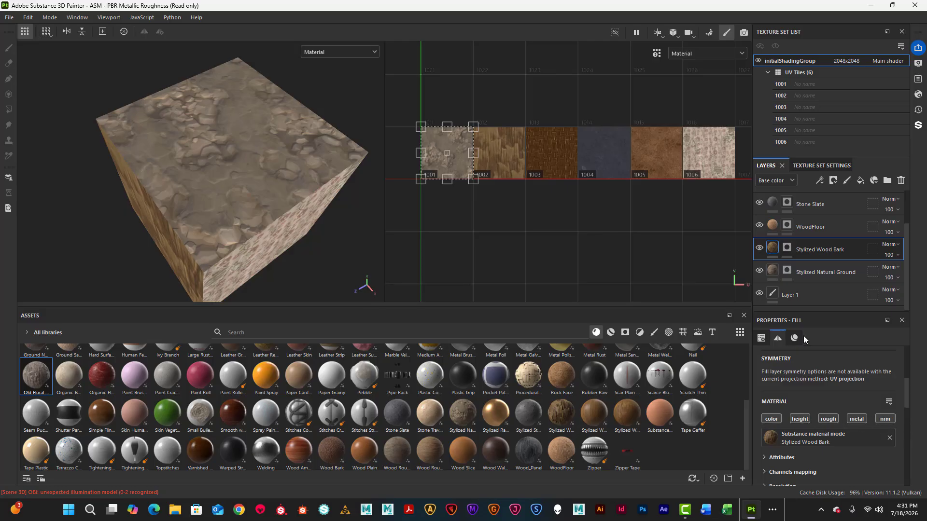
- Enable the normal channel in the WoodFloor layer's material and inspect the cube's surface relief
click(812, 228)
click(782, 227)
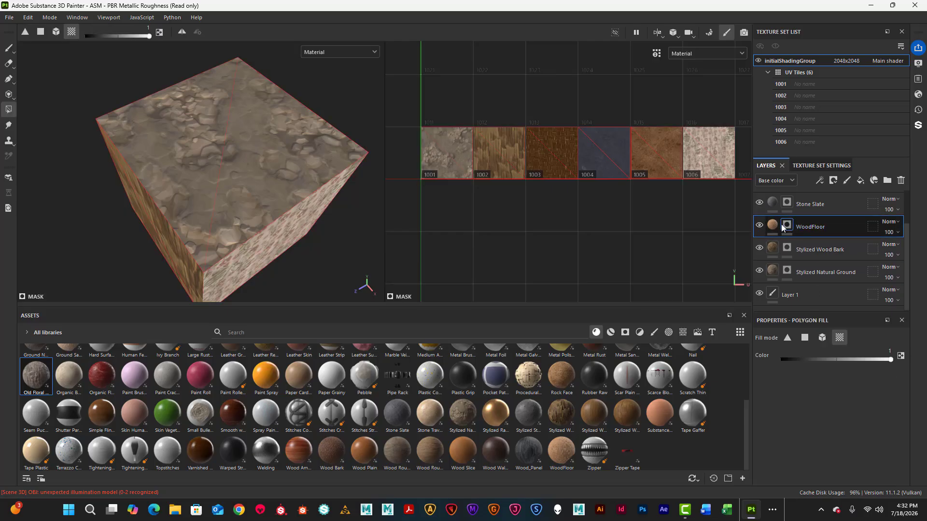
click(773, 225)
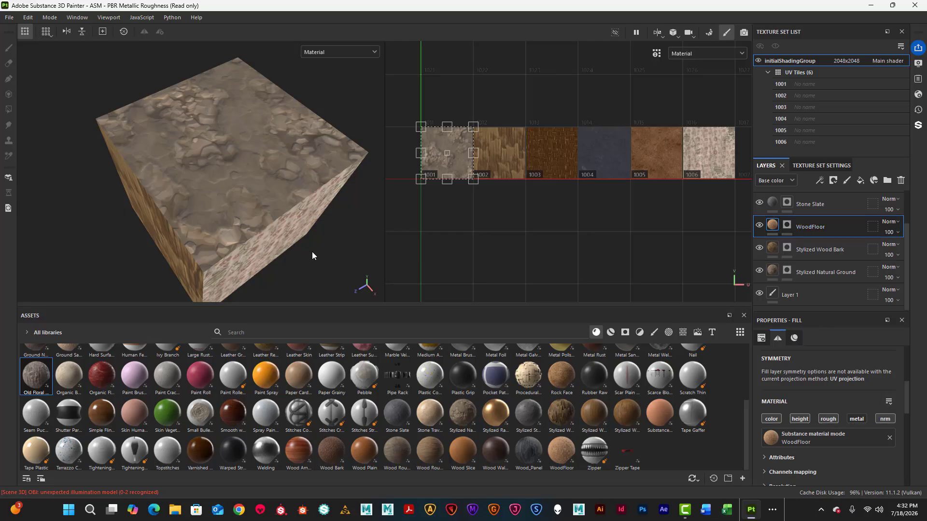
alt+drag(225, 217, 263, 177)
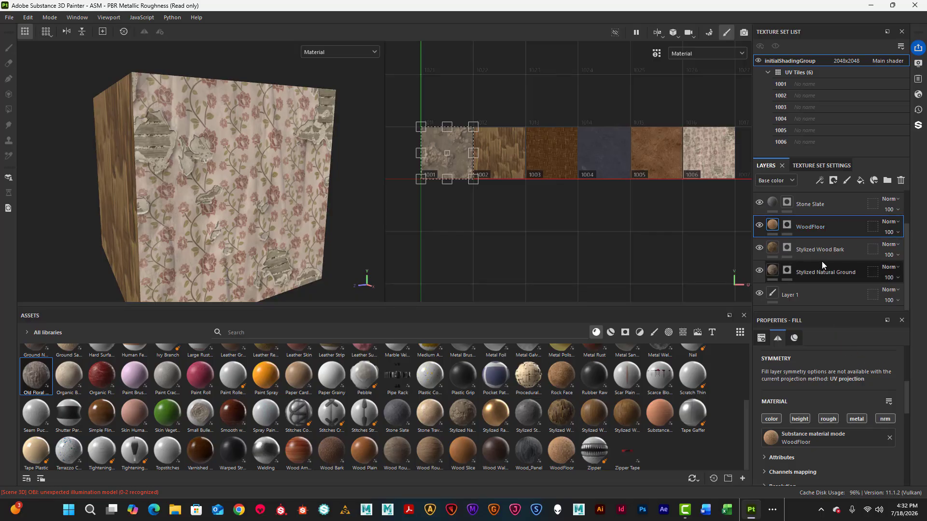
- Enable the normal channel in the Stone Slate layer's material
scroll(822, 264, up, 2)
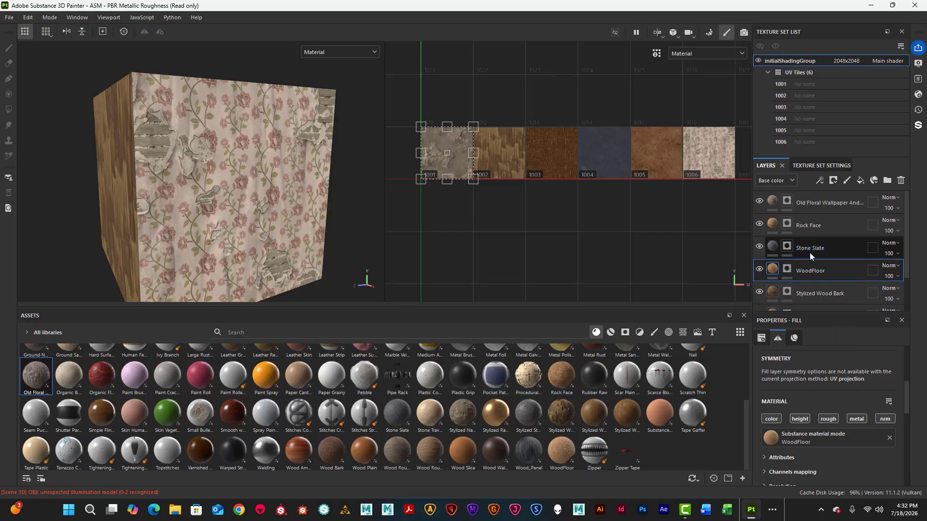
click(813, 248)
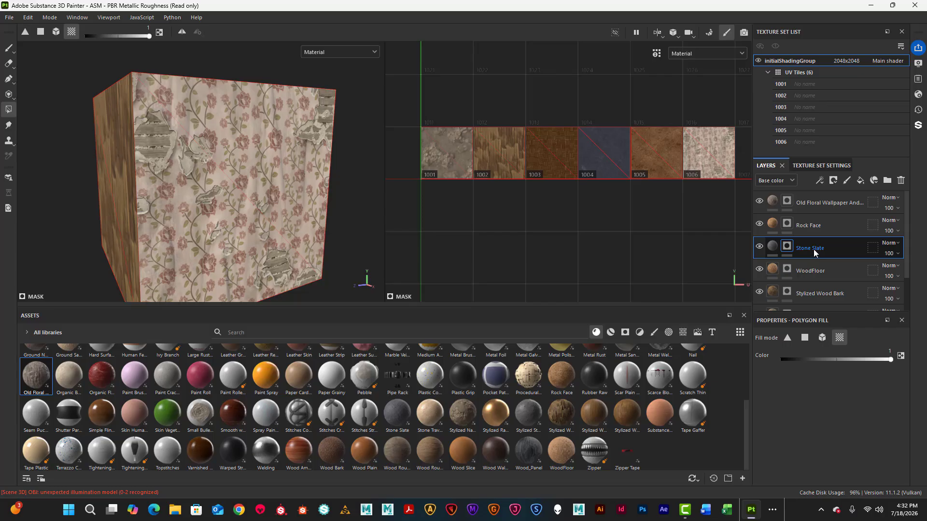
click(772, 246)
scroll(875, 431, up, 1)
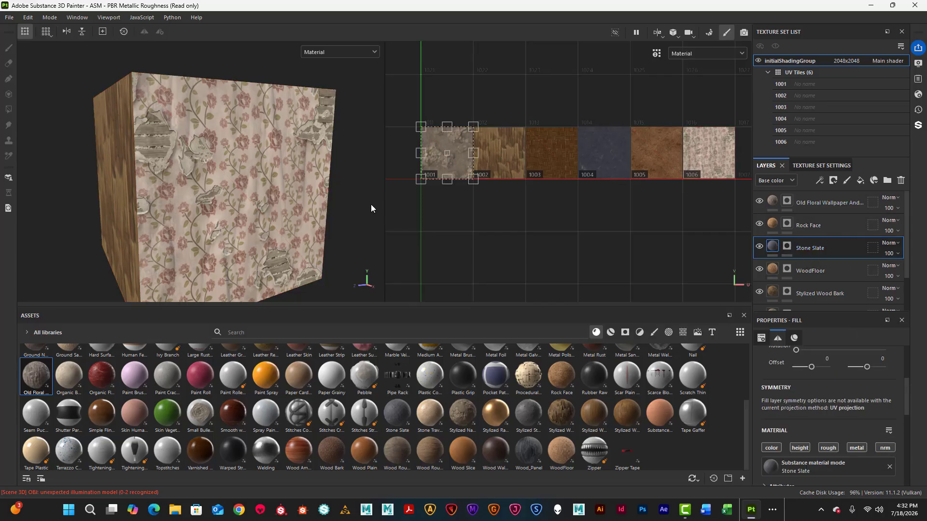
- Enable the normal channel in the Rock Face layer's material rather than editing its mask
click(776, 225)
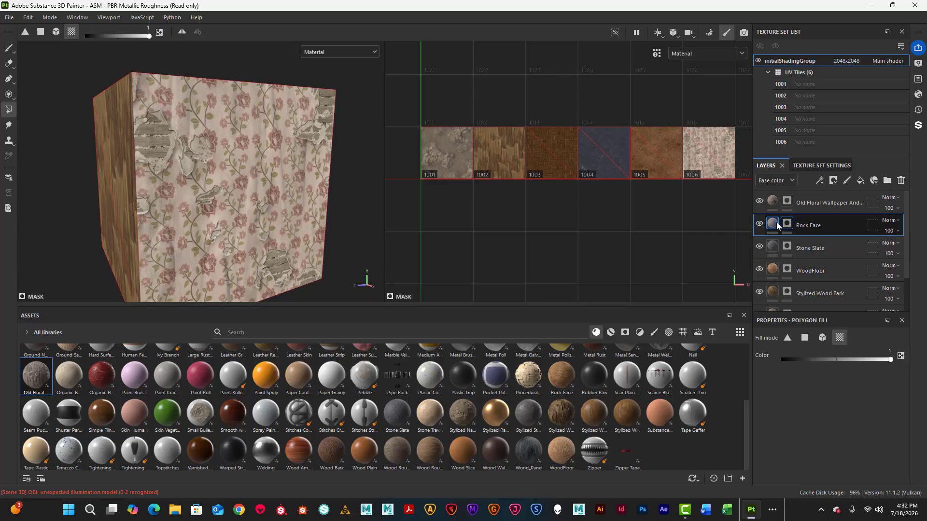
click(772, 226)
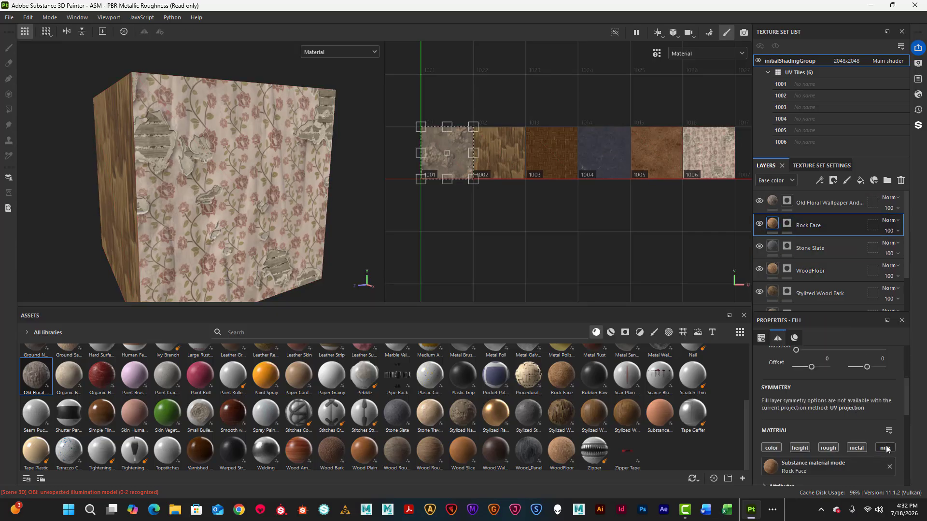
scroll(823, 251, down, 3)
scroll(823, 255, up, 3)
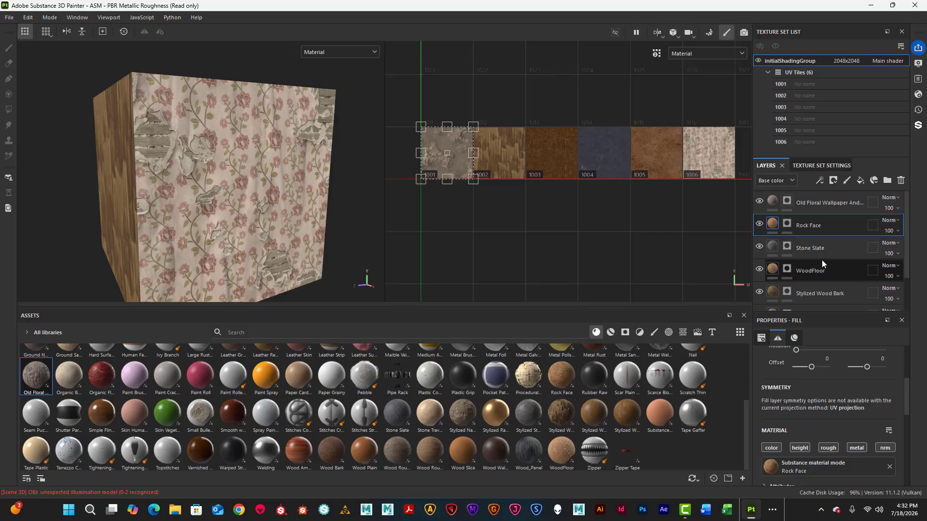
- Enable the normal channel in the Old Floral Wallpaper And Wood layer, and compare its mask and material properties
click(812, 204)
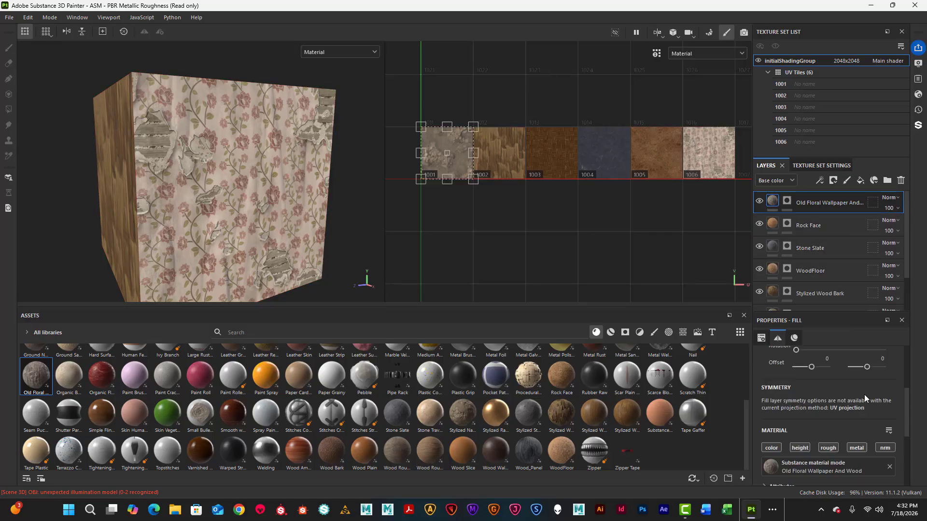
click(788, 204)
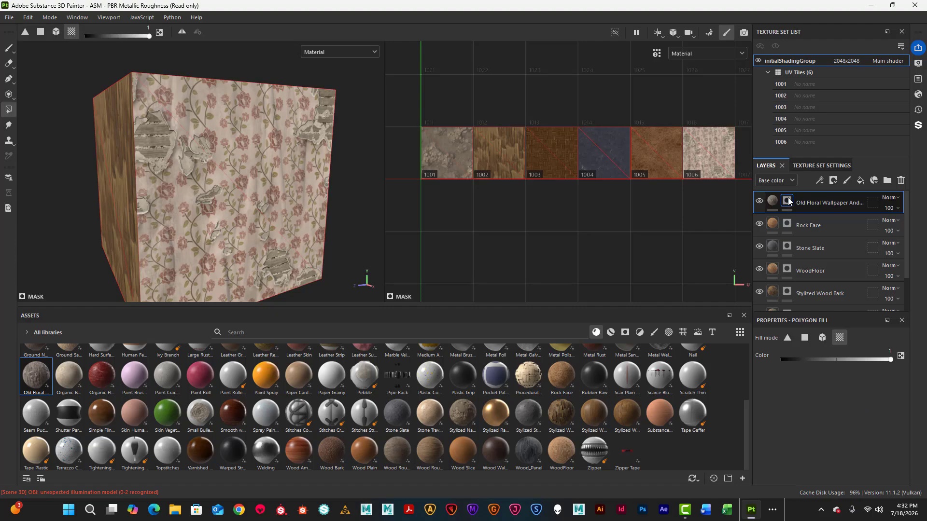
click(772, 202)
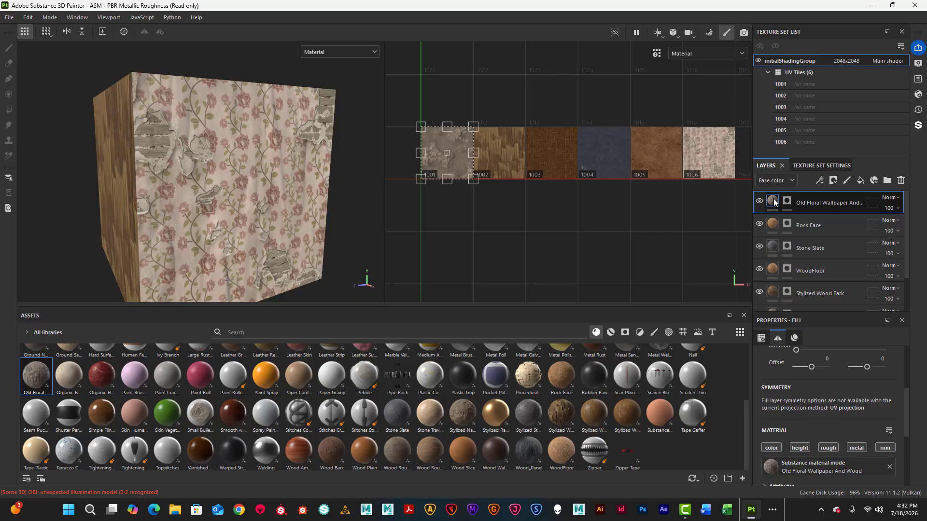
click(786, 203)
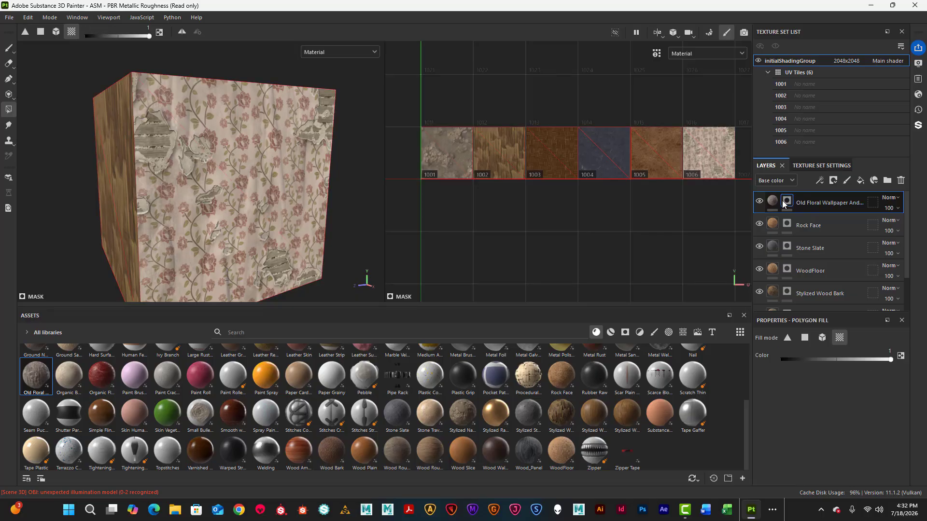
click(827, 205)
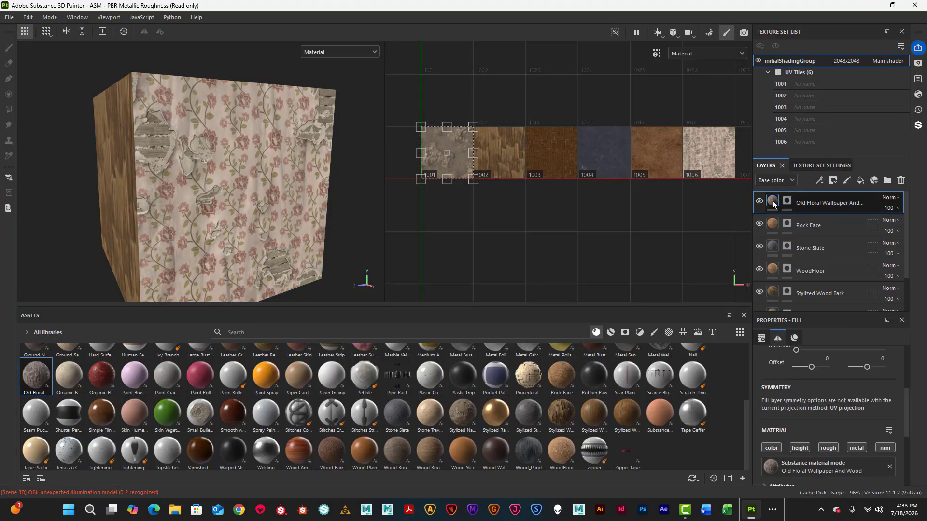
click(789, 201)
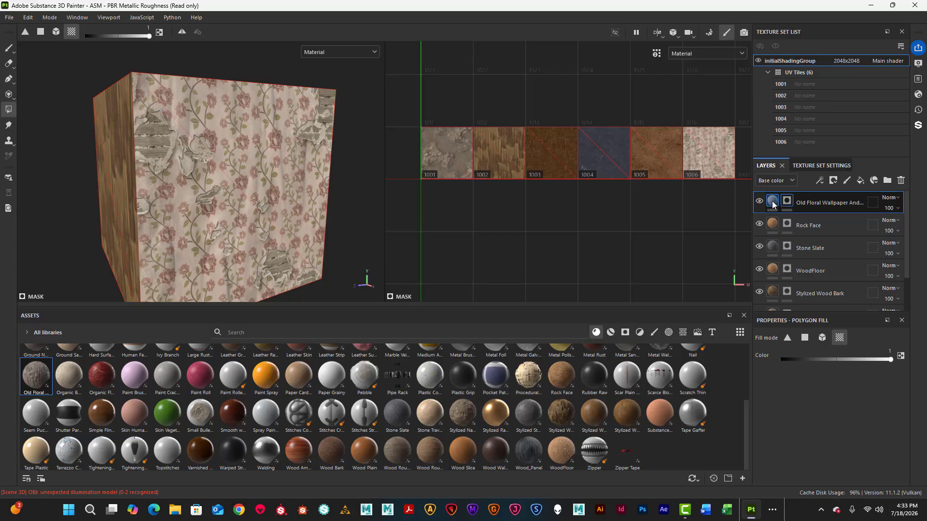
click(773, 201)
scroll(839, 393, up, 5)
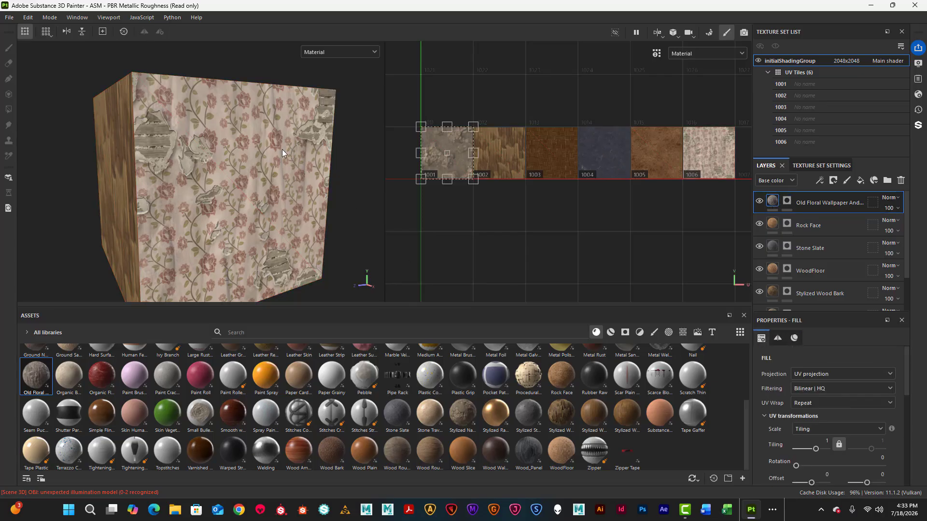
alt+drag(268, 146, 257, 174)
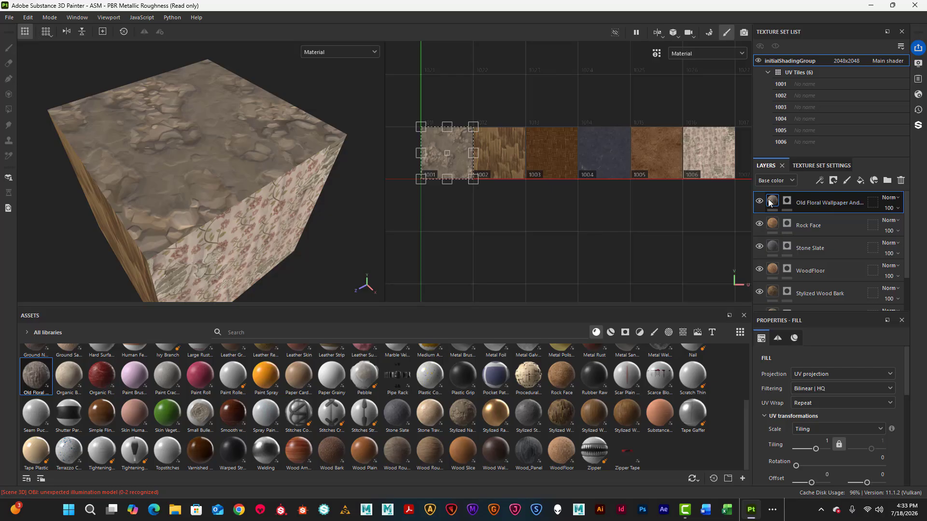
scroll(853, 400, down, 1)
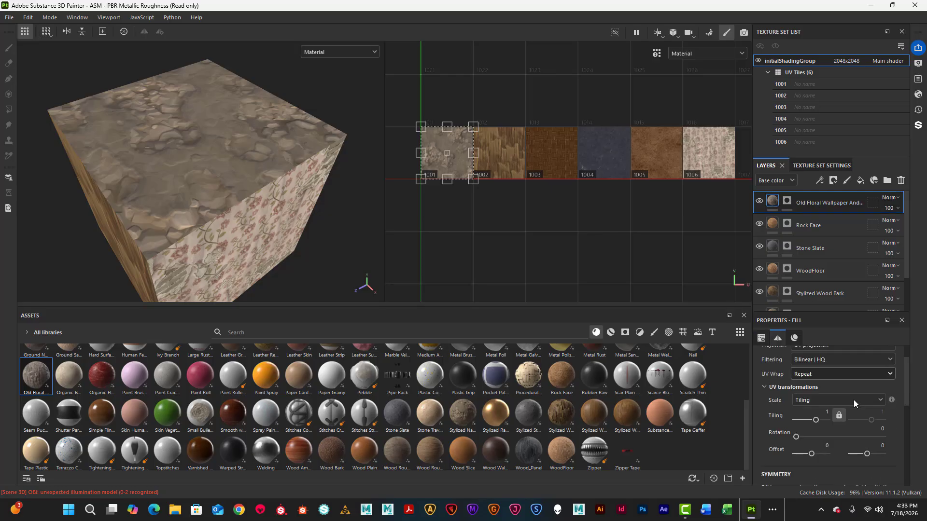
scroll(853, 389, down, 1)
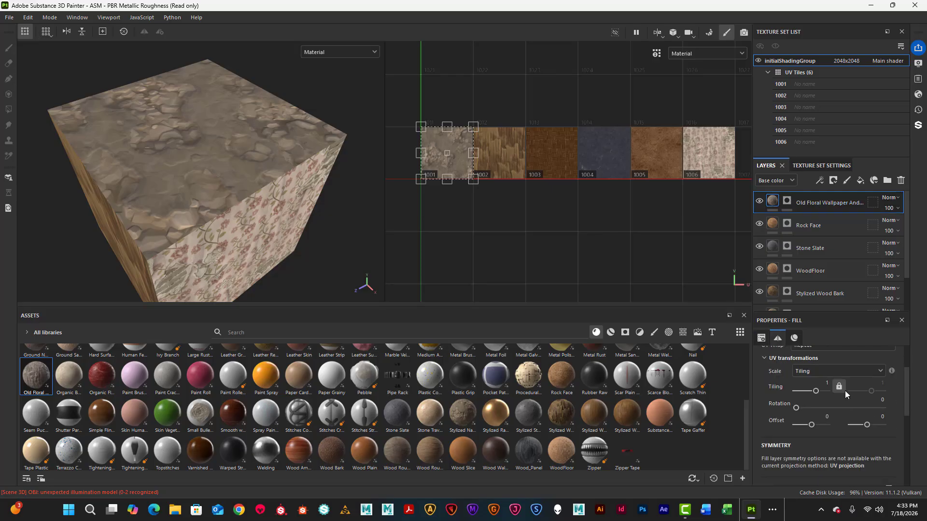
drag(819, 392, 816, 391)
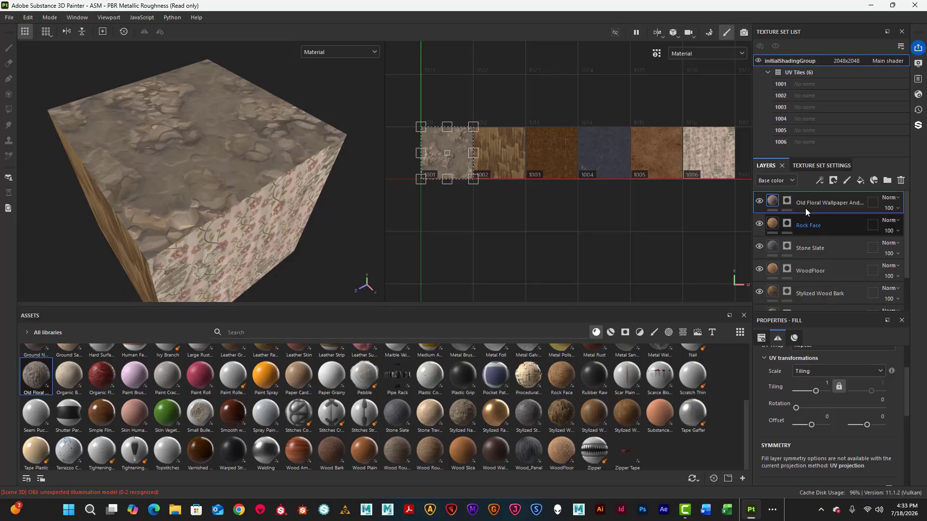
- Set the tiling of the Stylized Natural Ground layer's material to 2.52
scroll(833, 251, down, 2)
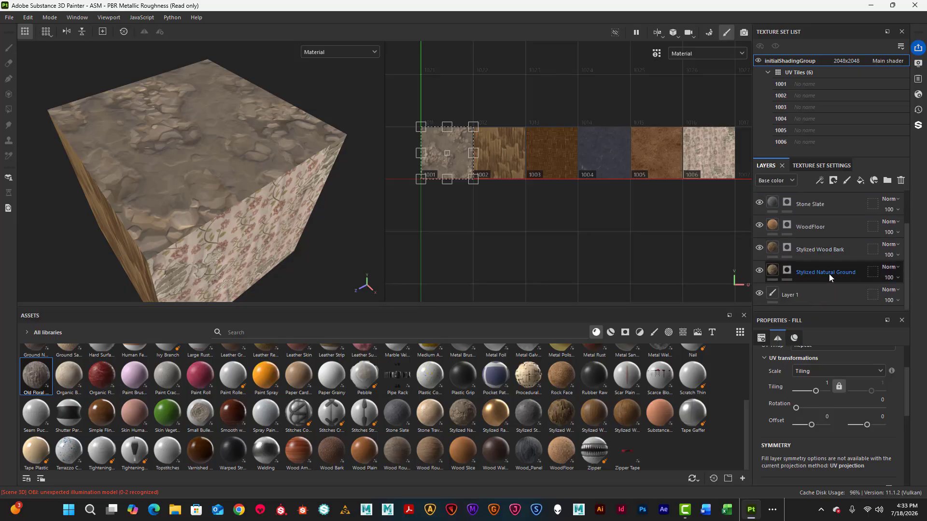
click(785, 273)
drag(812, 395, 817, 397)
scroll(272, 184, up, 3)
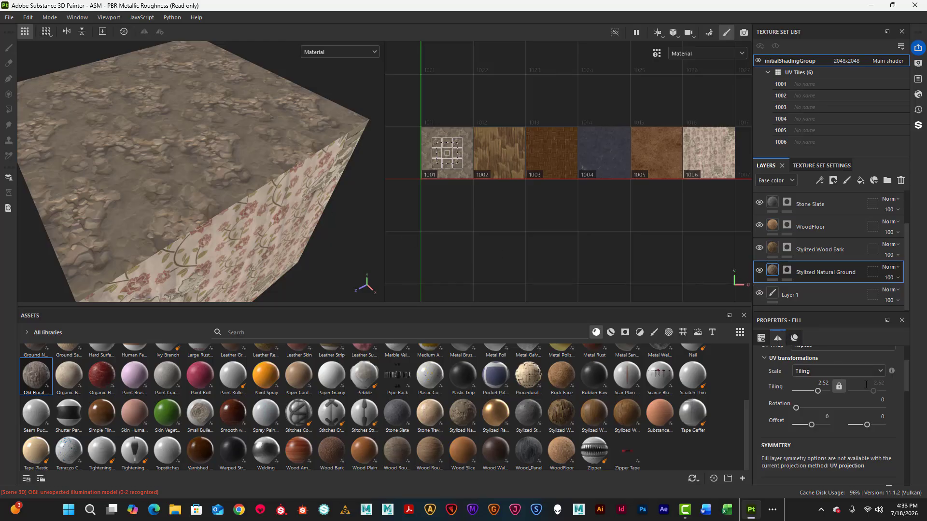
- Check the scale modes of the Stylized Natural Ground fill, keep Tiling, and set its filtering to Bilinear | Sharp
scroll(845, 371, up, 1)
scroll(862, 392, up, 1)
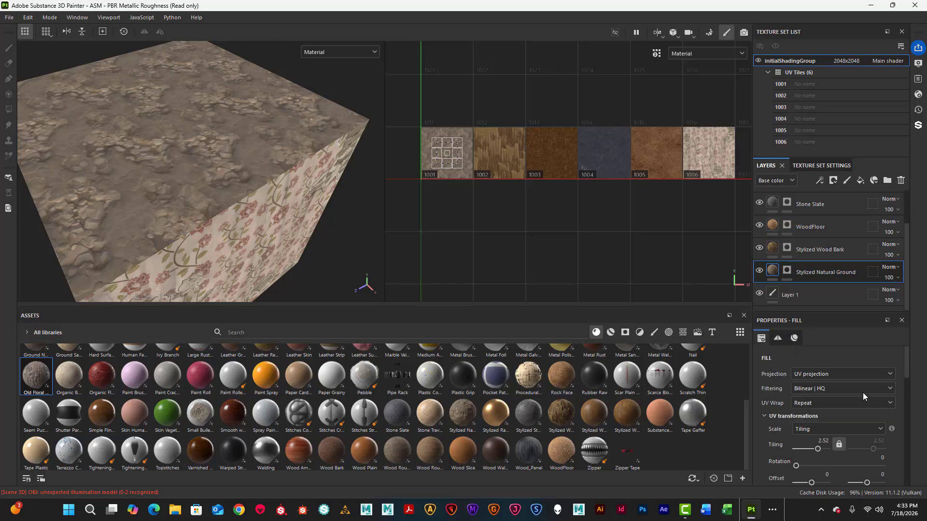
click(880, 429)
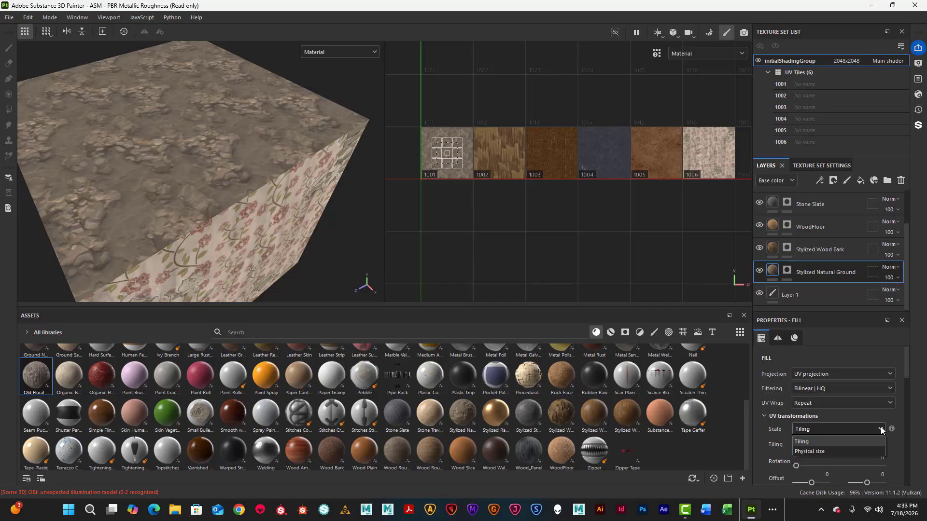
click(900, 419)
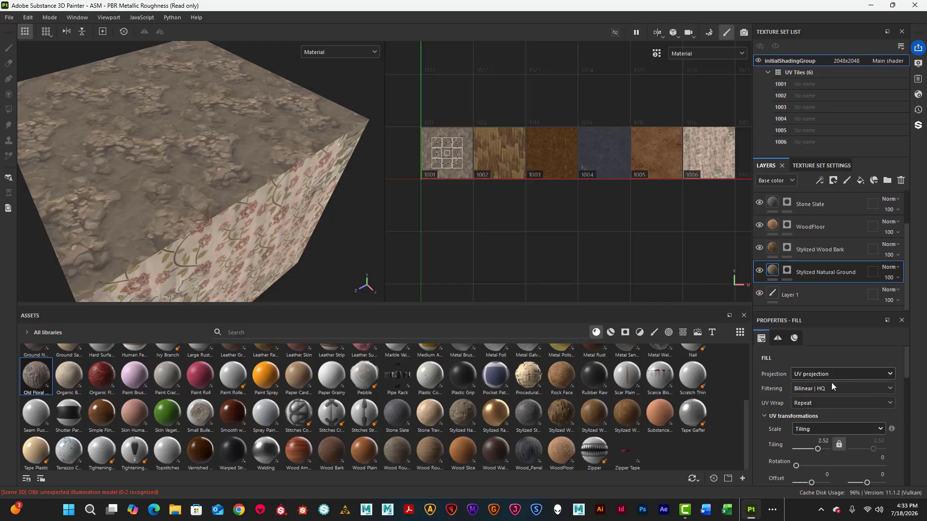
click(890, 389)
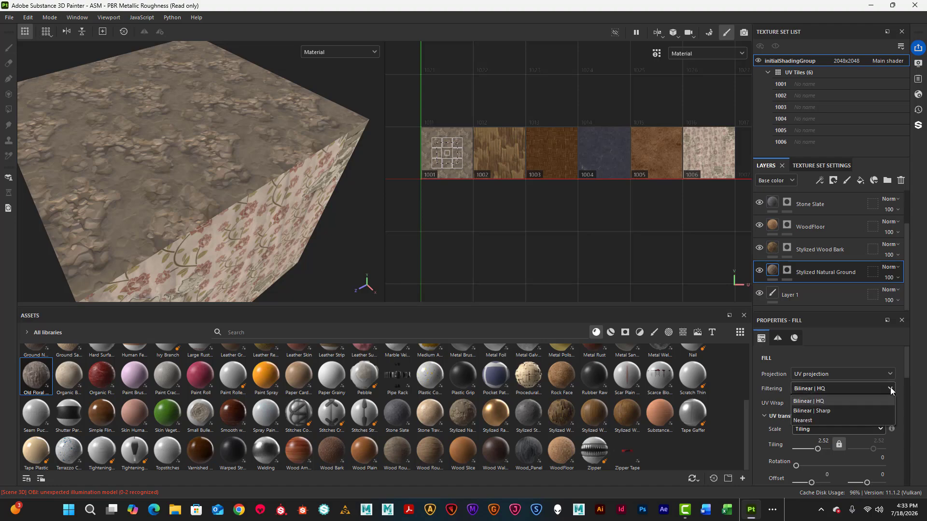
click(814, 413)
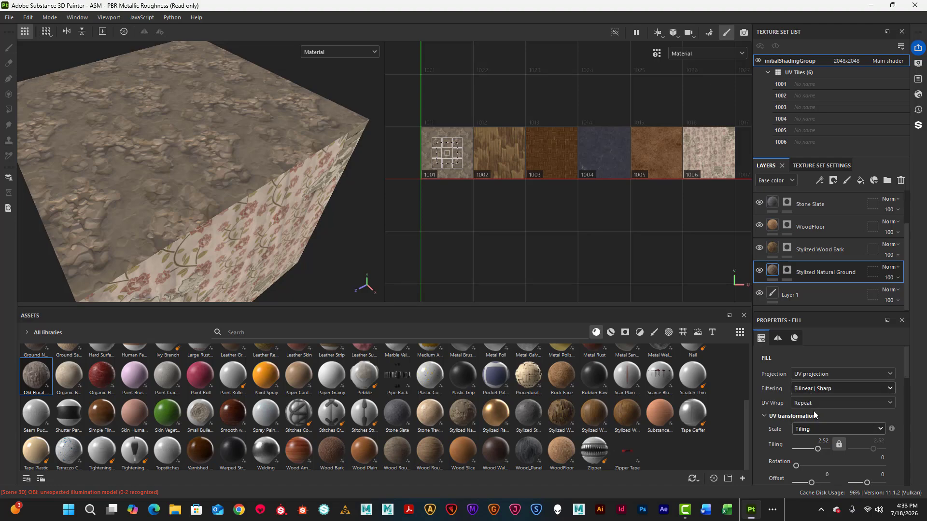
- Switch the Stylized Natural Ground fill to Tri-planar projection and check its tiling in the UV transformations
click(888, 373)
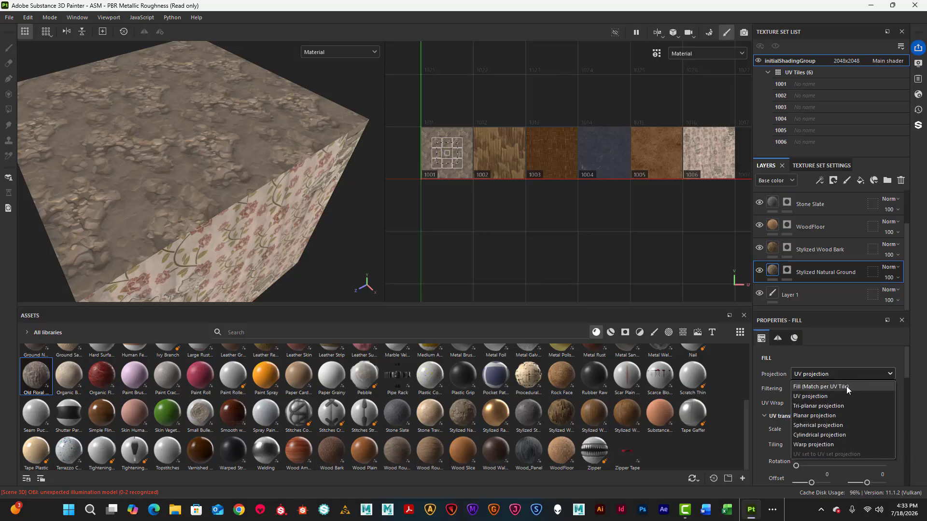
click(830, 405)
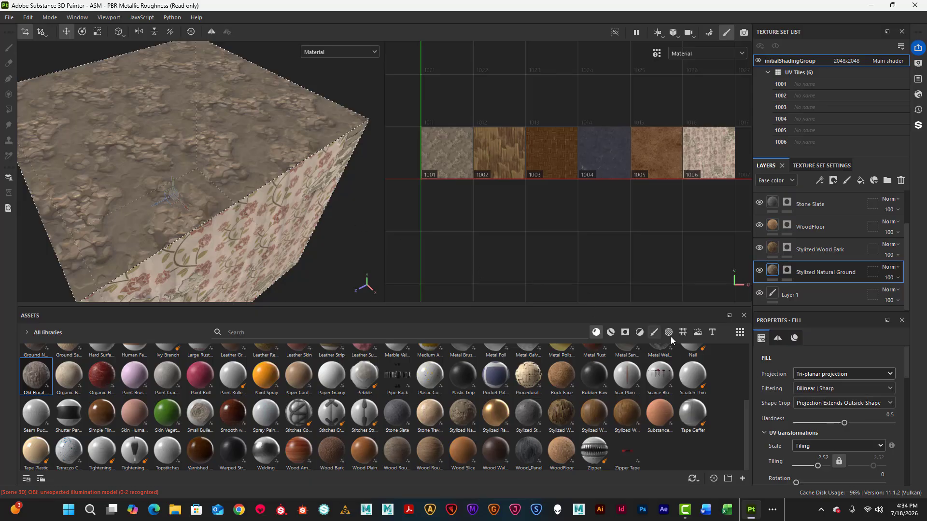
scroll(888, 426, down, 1)
scroll(874, 409, down, 1)
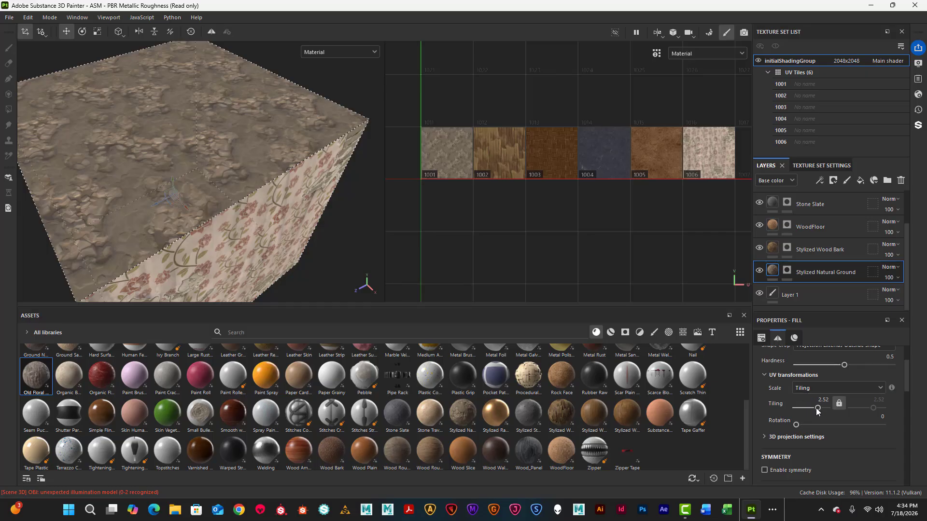
drag(815, 406, 816, 407)
- Select the Stylized Wood Bark layer and examine its UV transformations, material channels and the textured faces of the cube
click(775, 250)
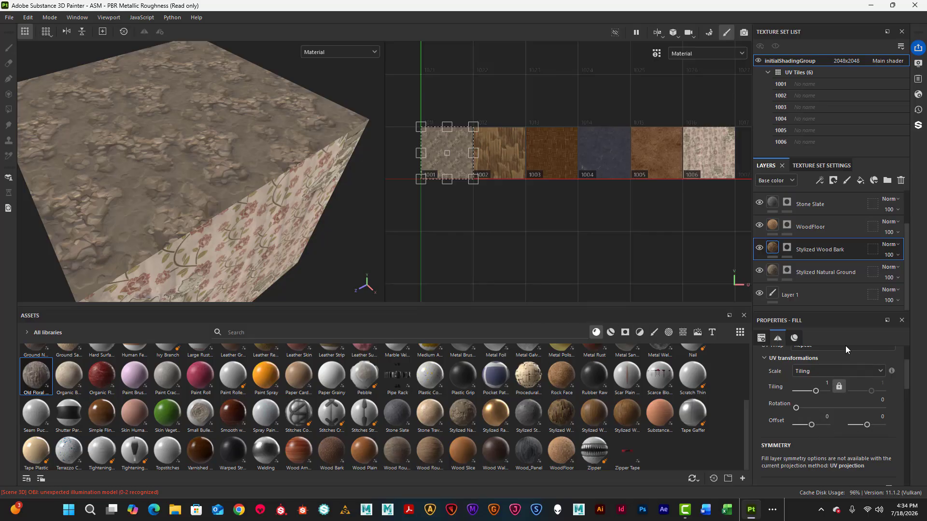
scroll(816, 391, down, 4)
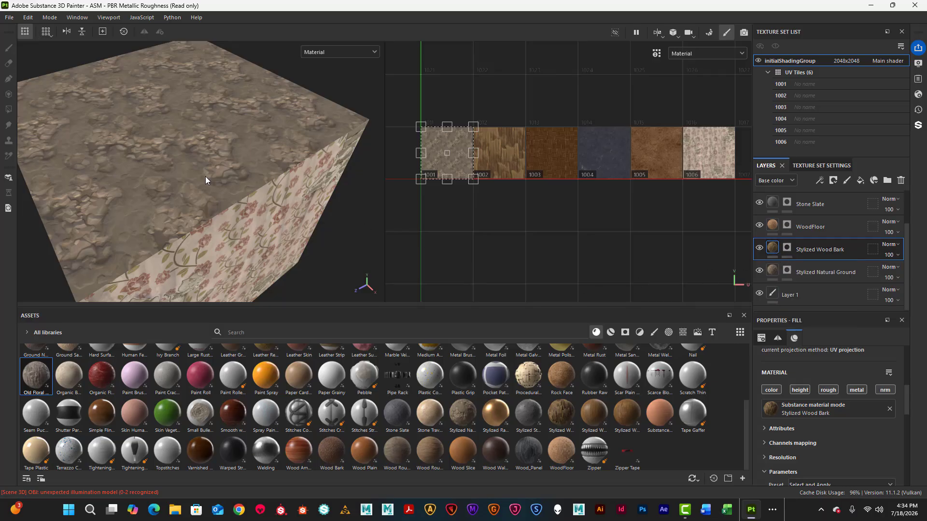
scroll(193, 160, down, 5)
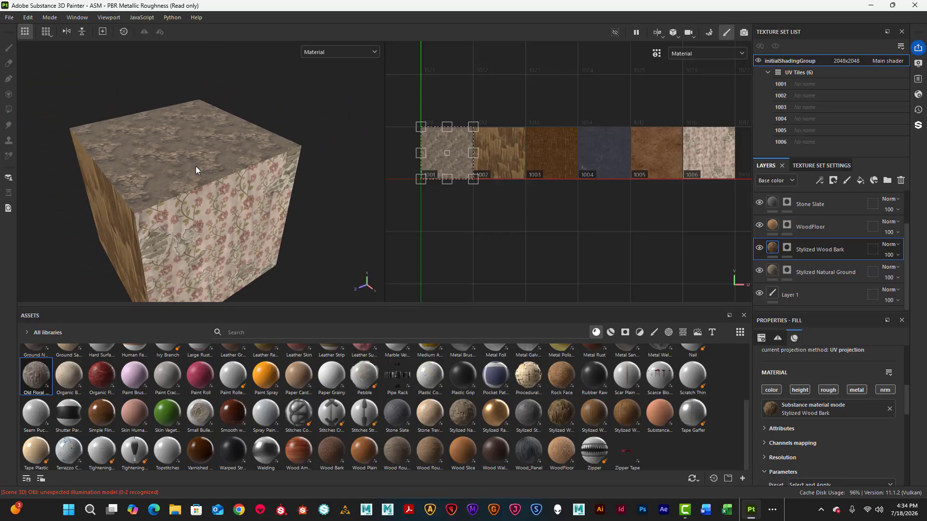
alt+drag(195, 168, 179, 145)
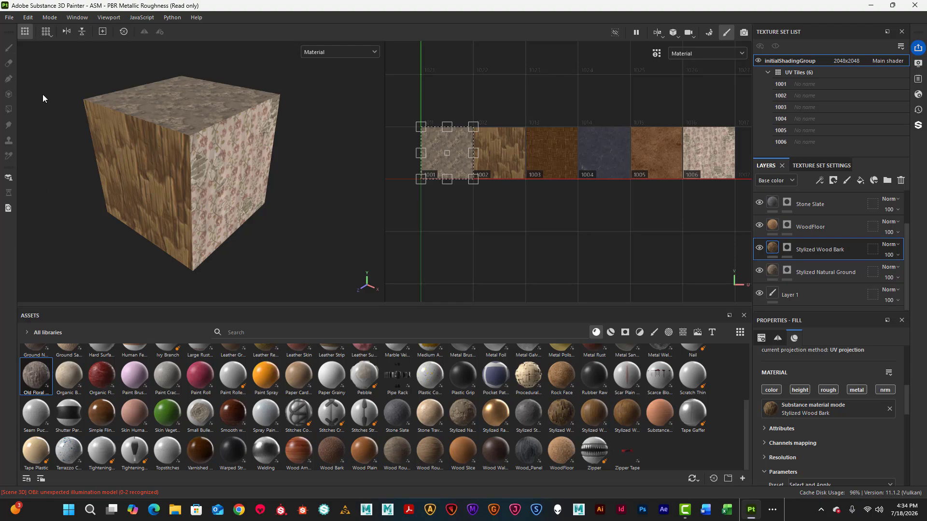
- Start saving the project as a new .spp file in the ANI_150_ALL_Character_Models folder, entering a name that begins with "Cube_N"
click(9, 17)
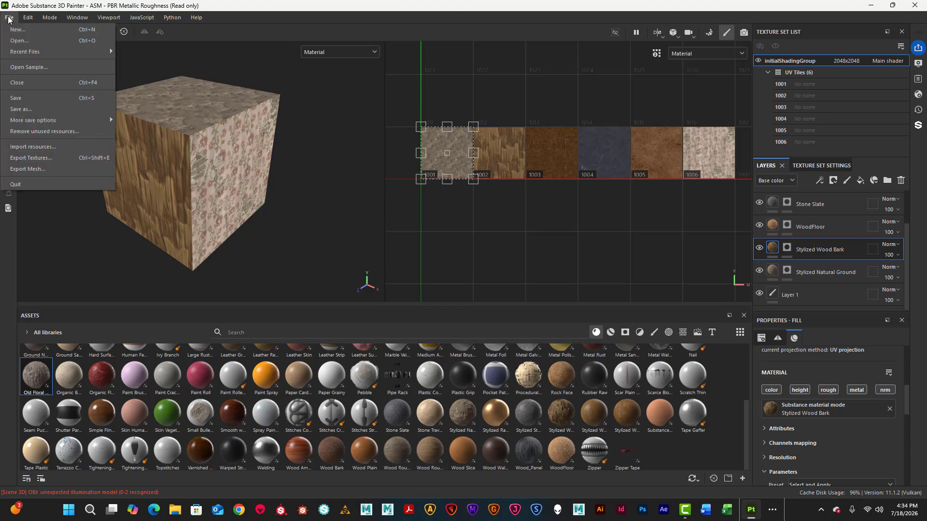
click(307, 98)
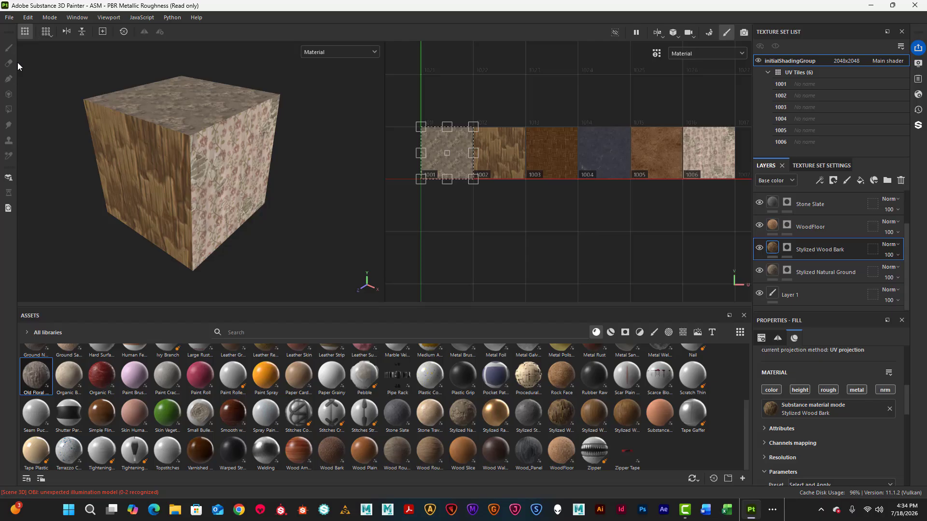
click(9, 18)
click(27, 107)
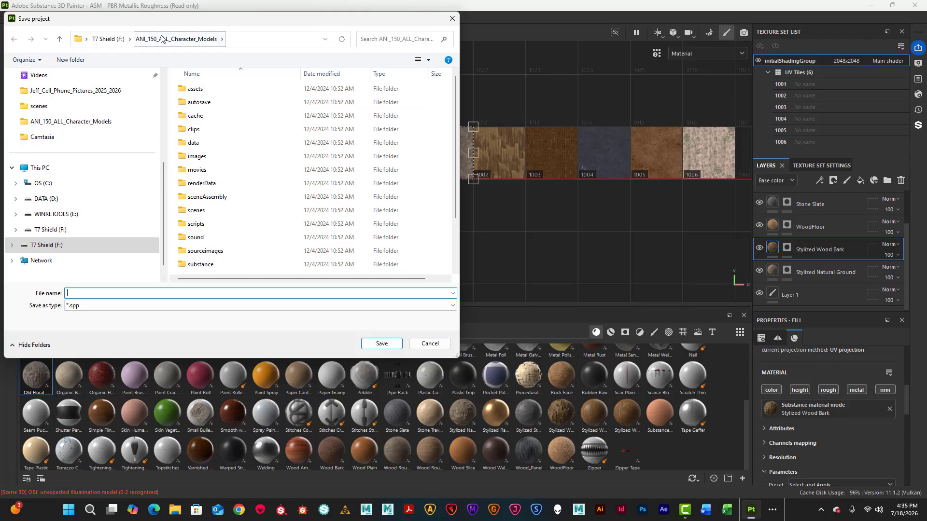
scroll(228, 250, down, 2)
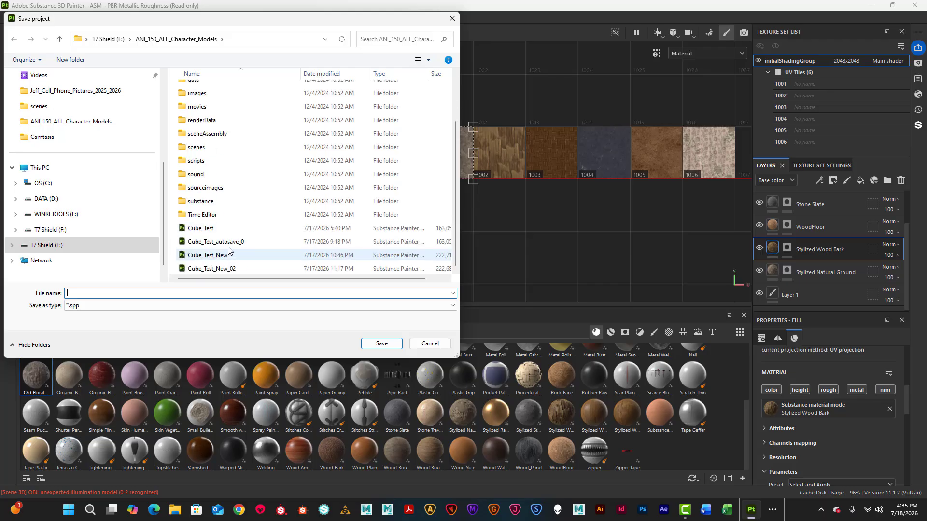
scroll(228, 250, up, 2)
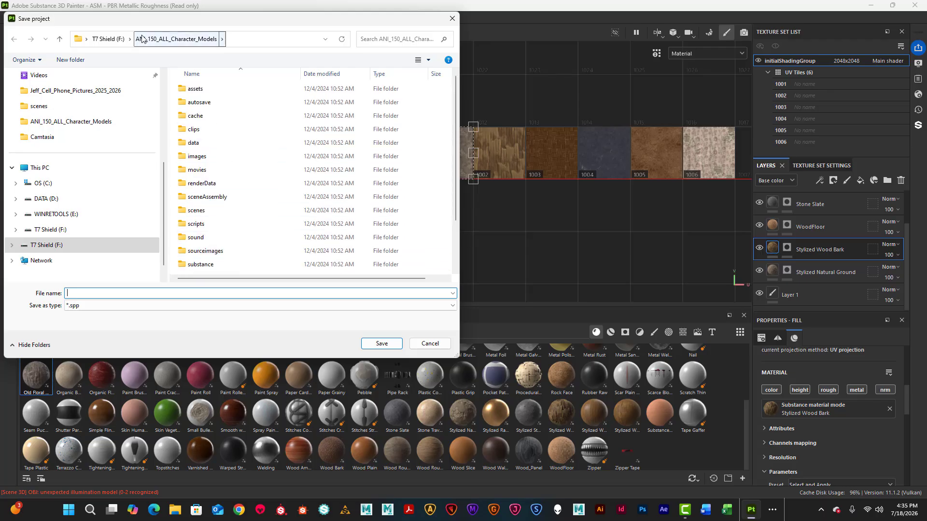
scroll(241, 220, down, 2)
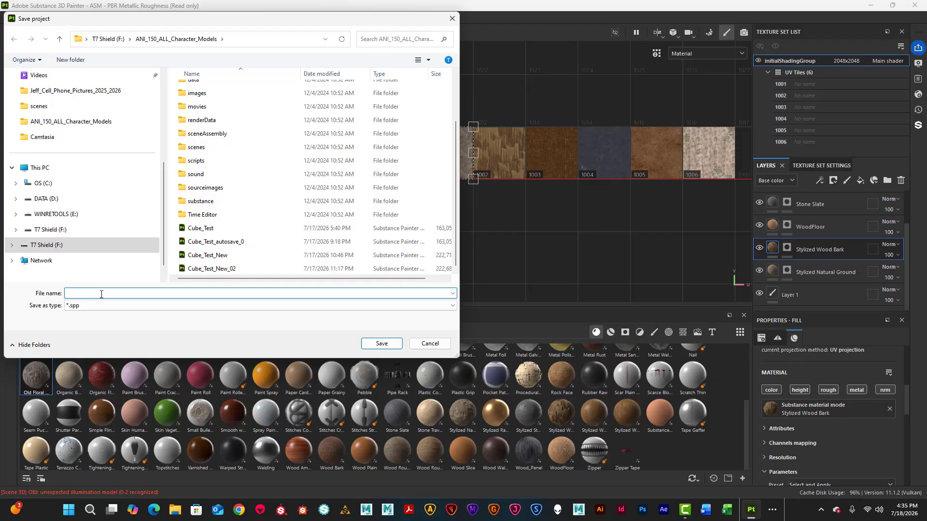
text(C)
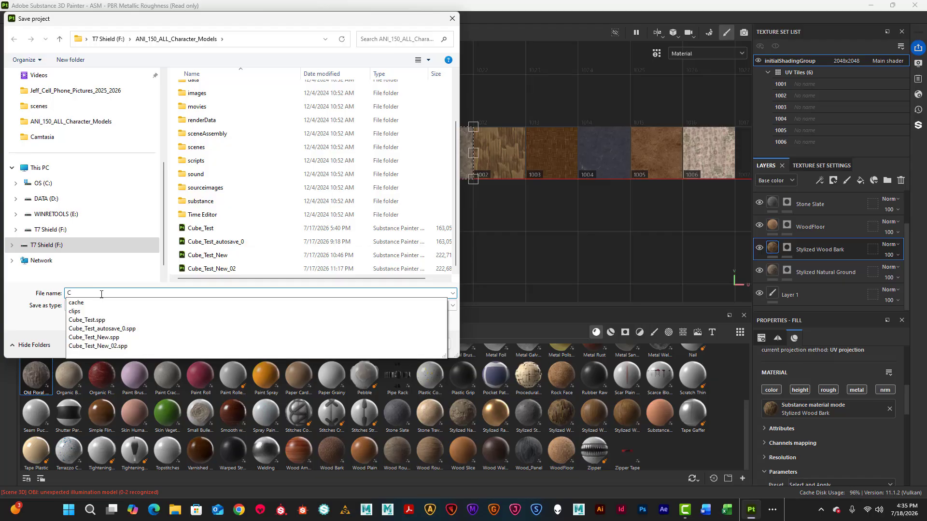
text(u)
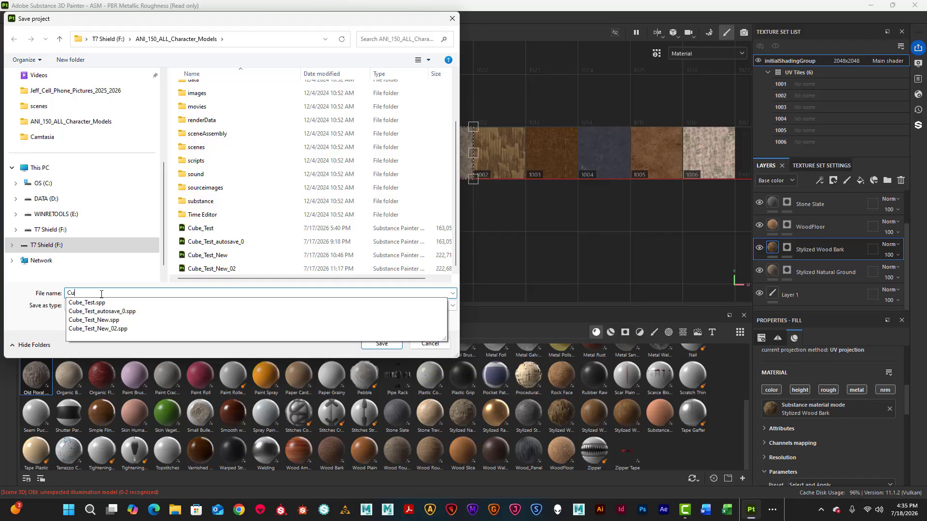
text(be_Nw)
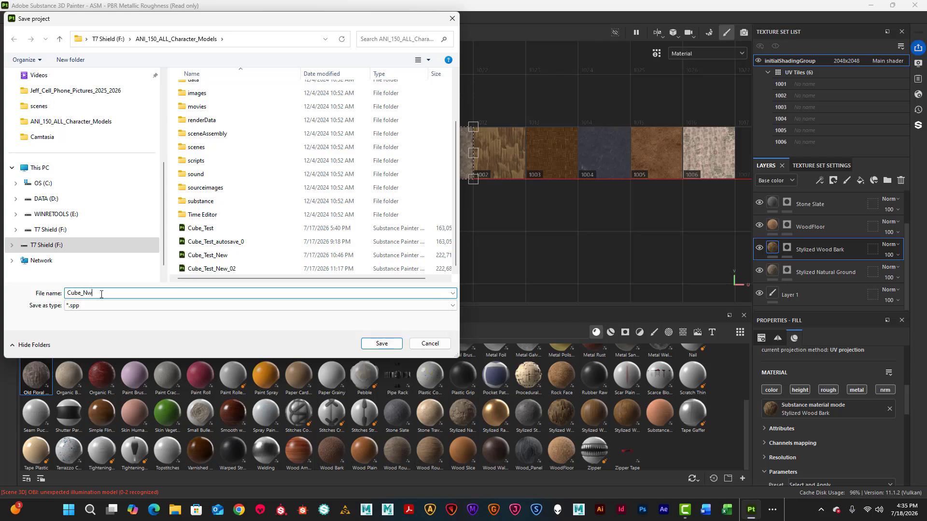
key(BackSpace)
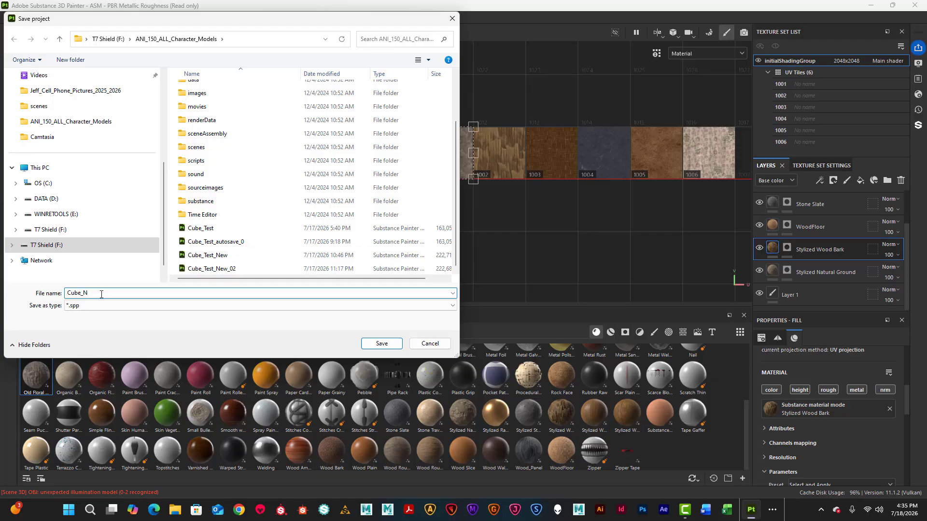